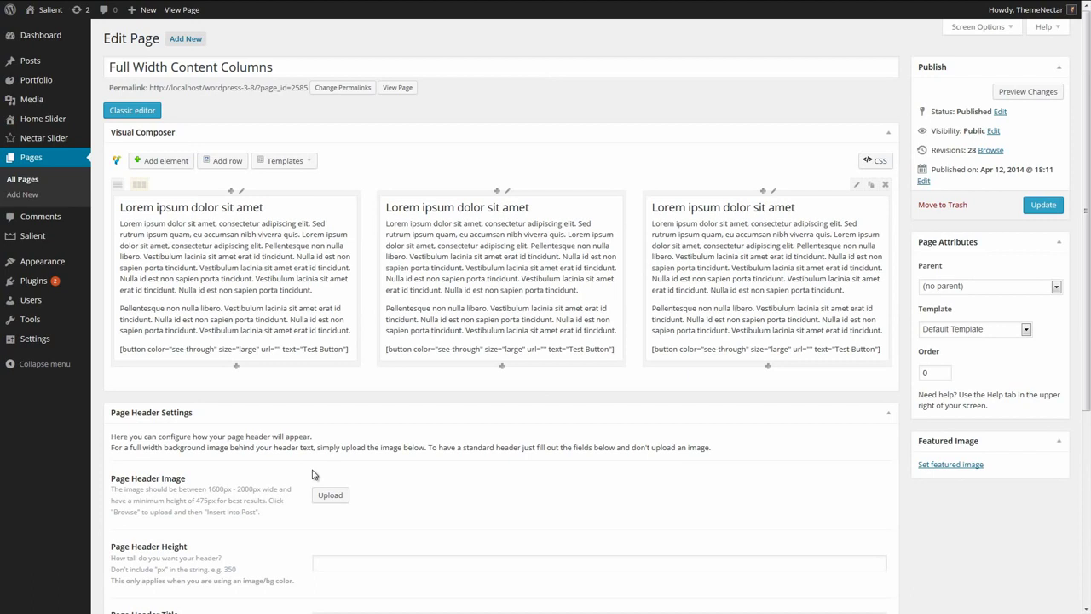
# Step: Re-save the row settings unchanged and open the live page in a new tab
pyautogui.click(857, 186)
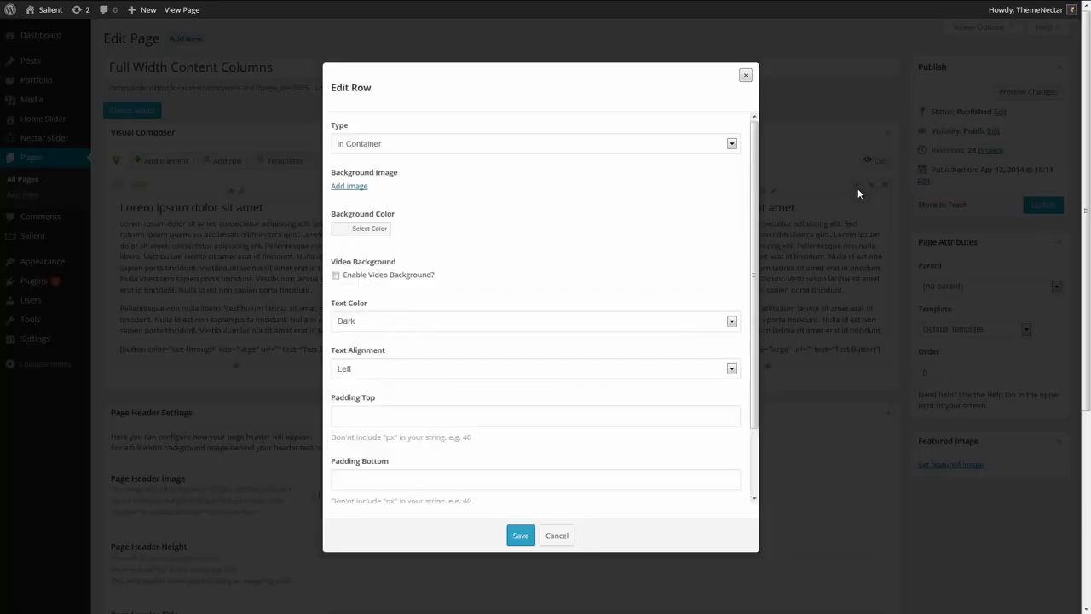
pyautogui.click(519, 537)
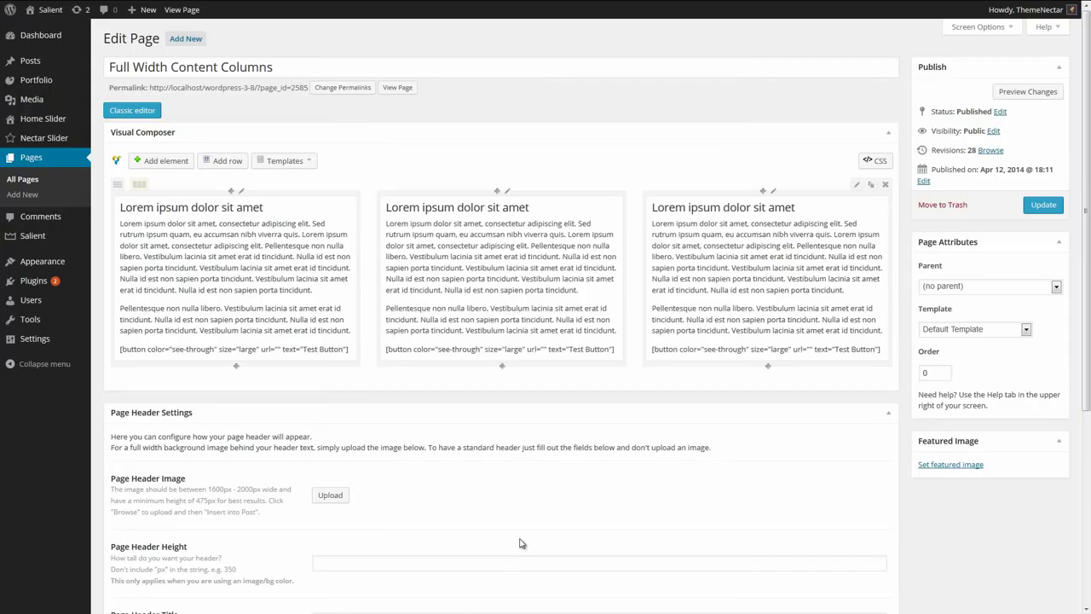
pyautogui.rightClick(189, 32)
pyautogui.click(184, 20)
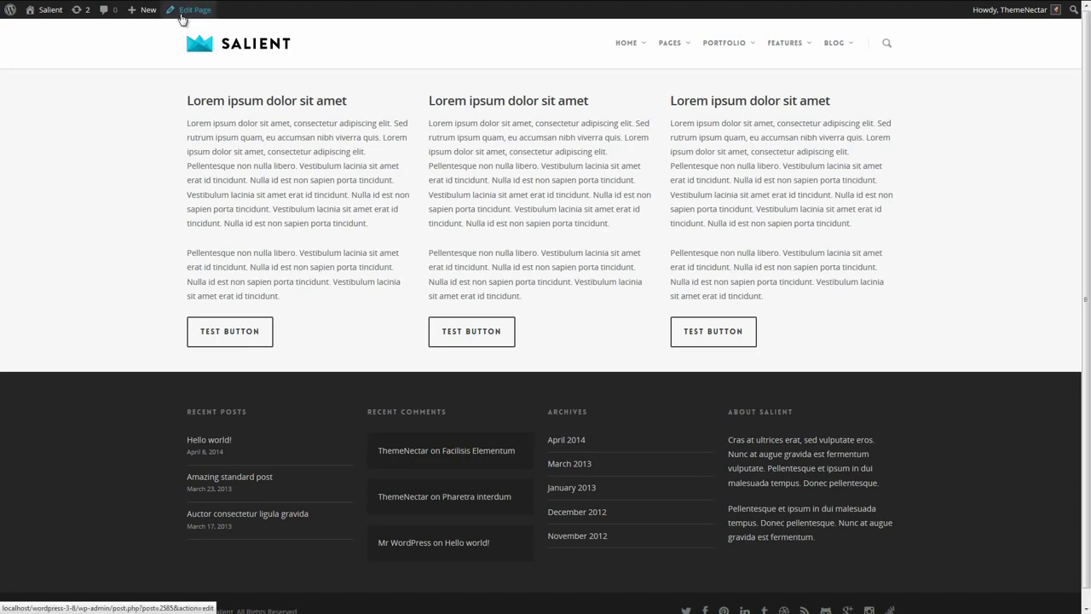
# Step: Back in the editor, change the three-column row's type to Full Width Content
pyautogui.click(181, 10)
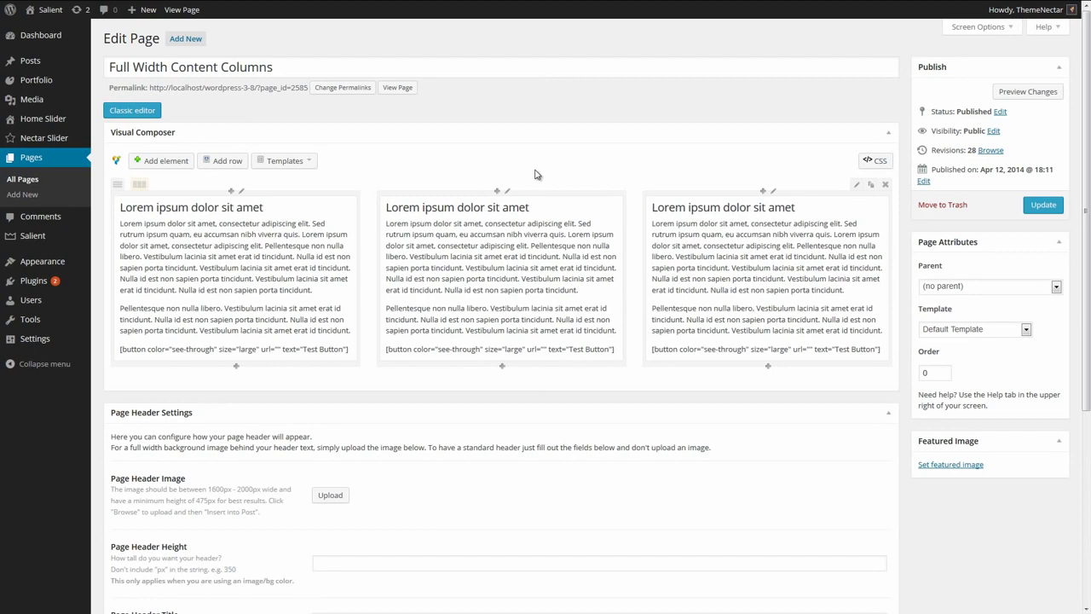
pyautogui.click(857, 186)
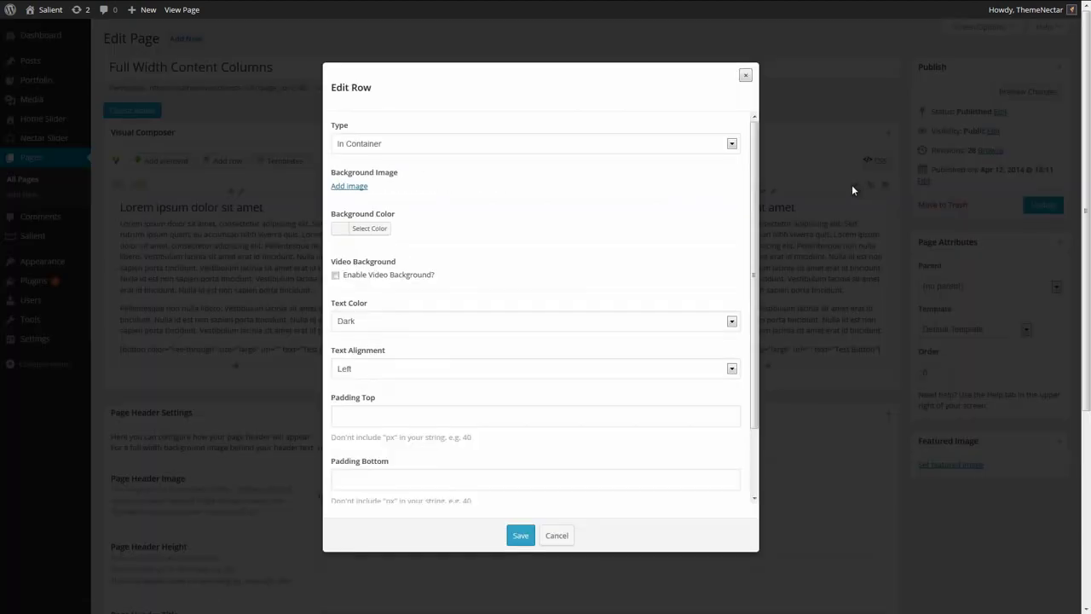
pyautogui.click(551, 147)
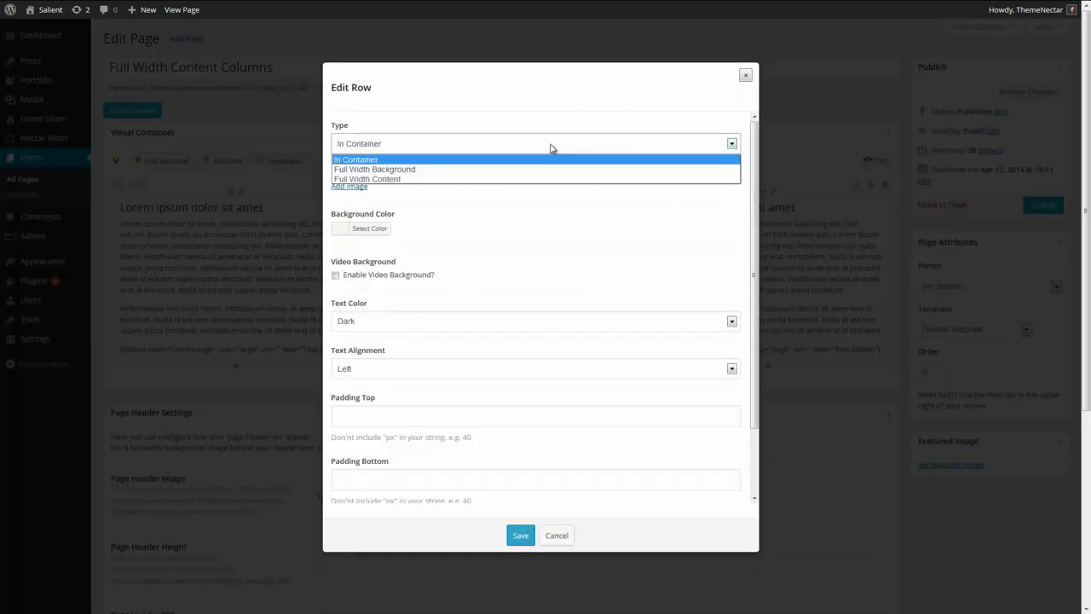
pyautogui.click(499, 179)
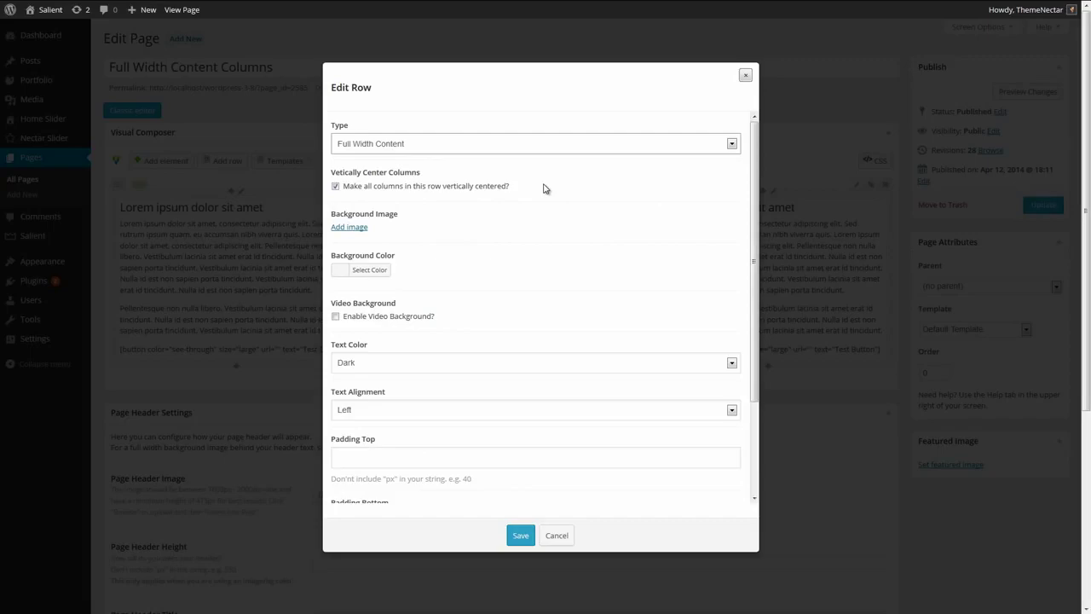
pyautogui.press('Escape')
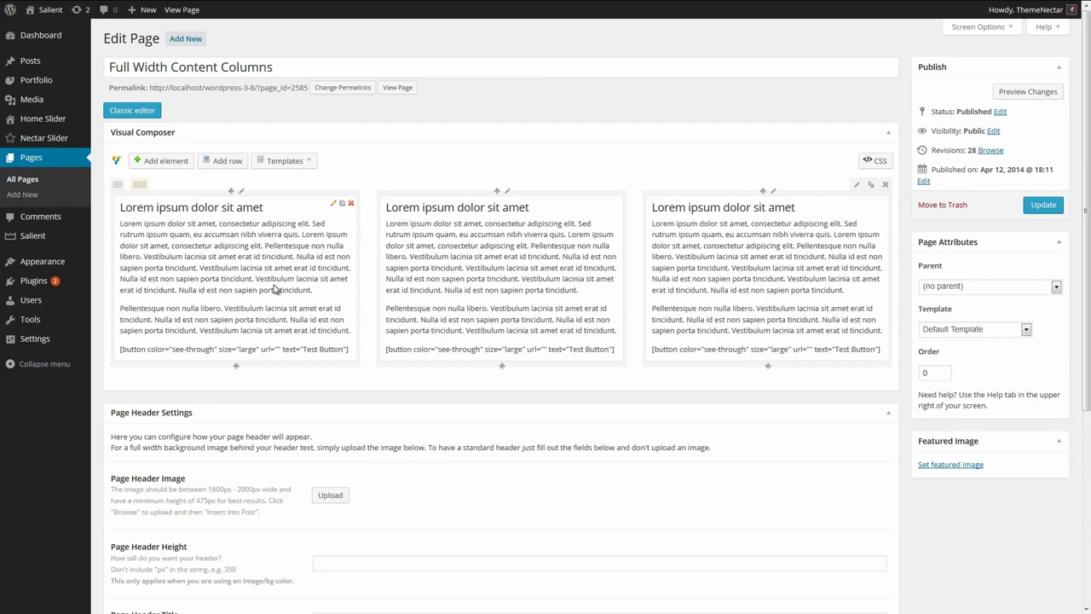
# Step: Update the page, check the edge-to-edge columns live, and return to the editor
pyautogui.click(1048, 207)
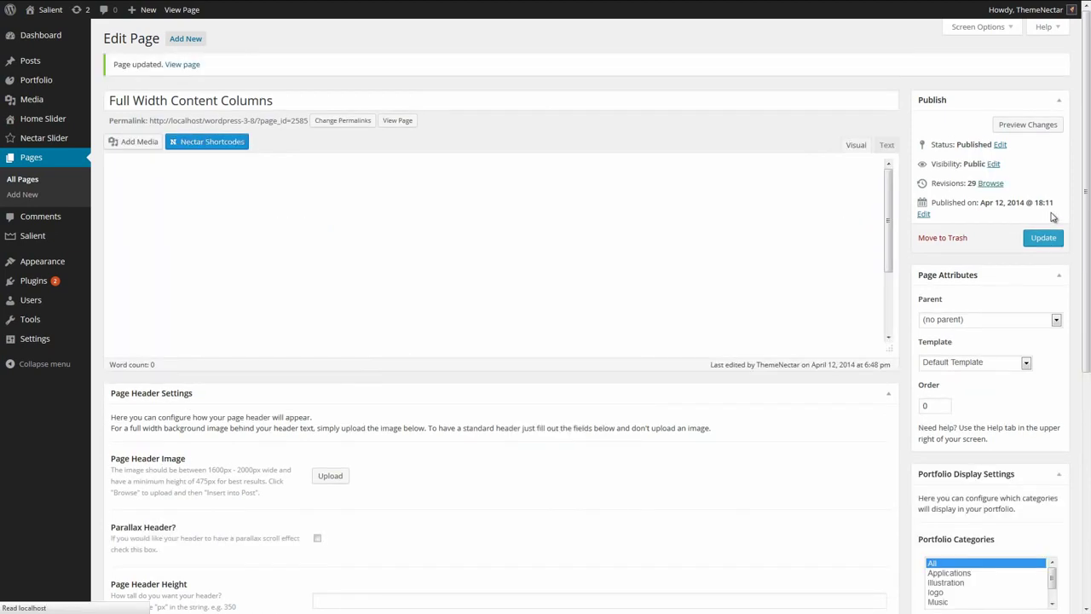
pyautogui.click(185, 17)
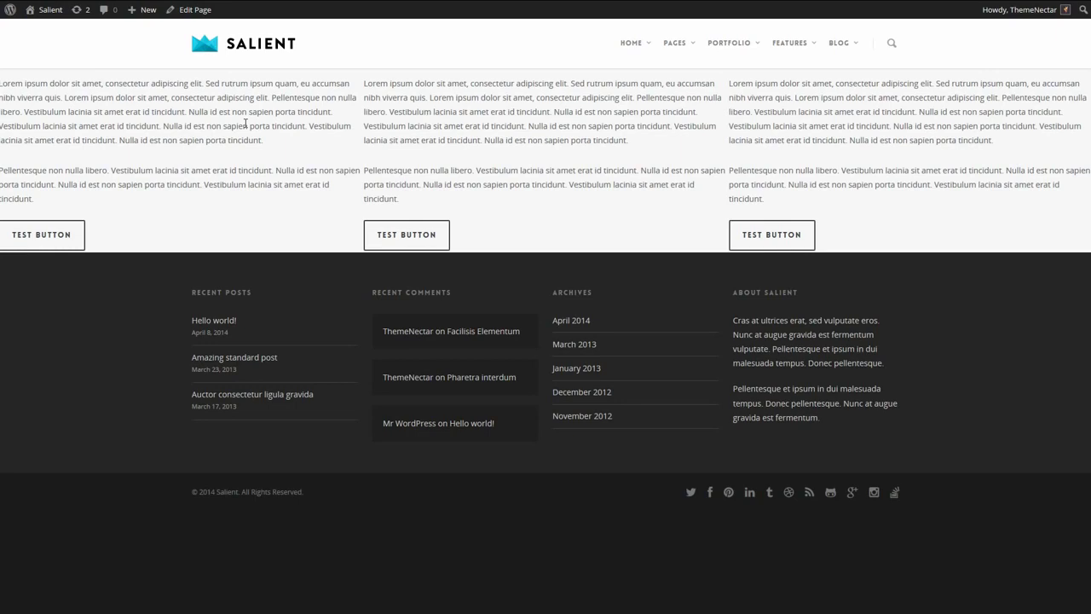
pyautogui.click(202, 14)
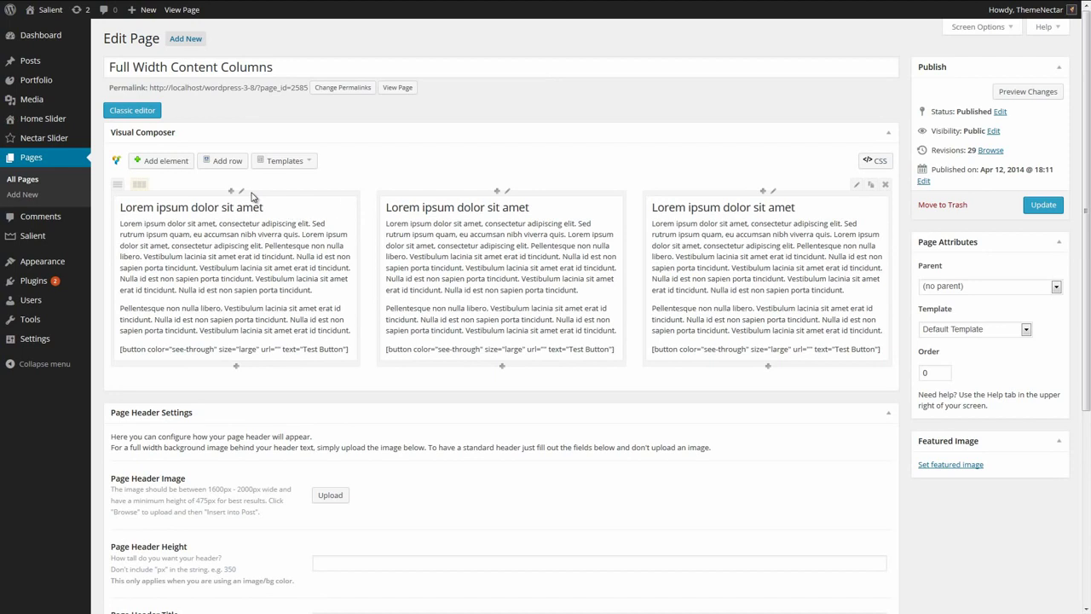
# Step: Set the first column's padding to 5% and its background to light blue #23b4e0
pyautogui.click(243, 192)
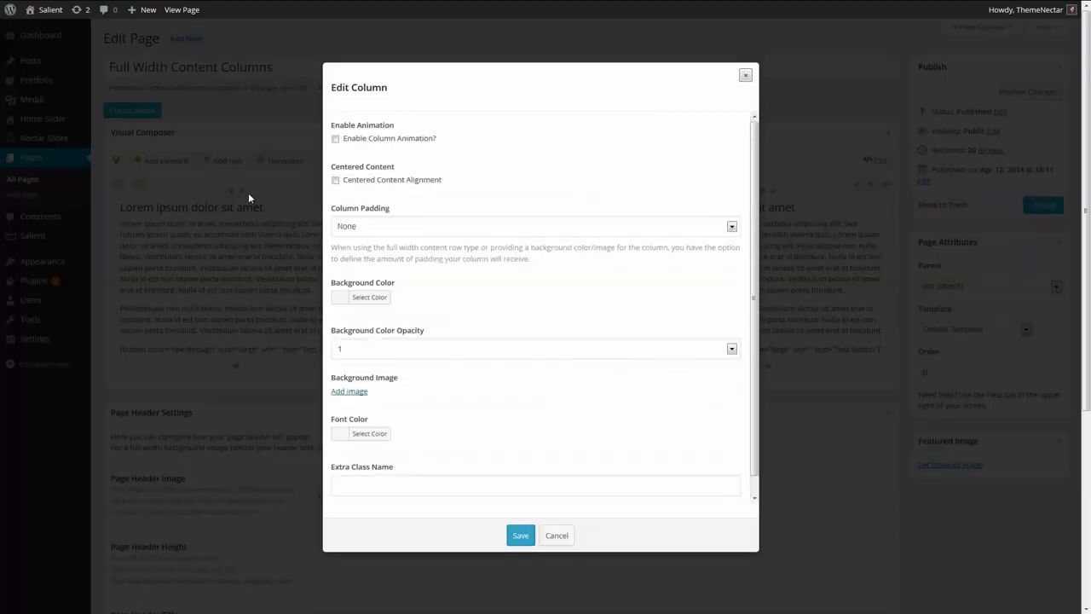
pyautogui.click(377, 227)
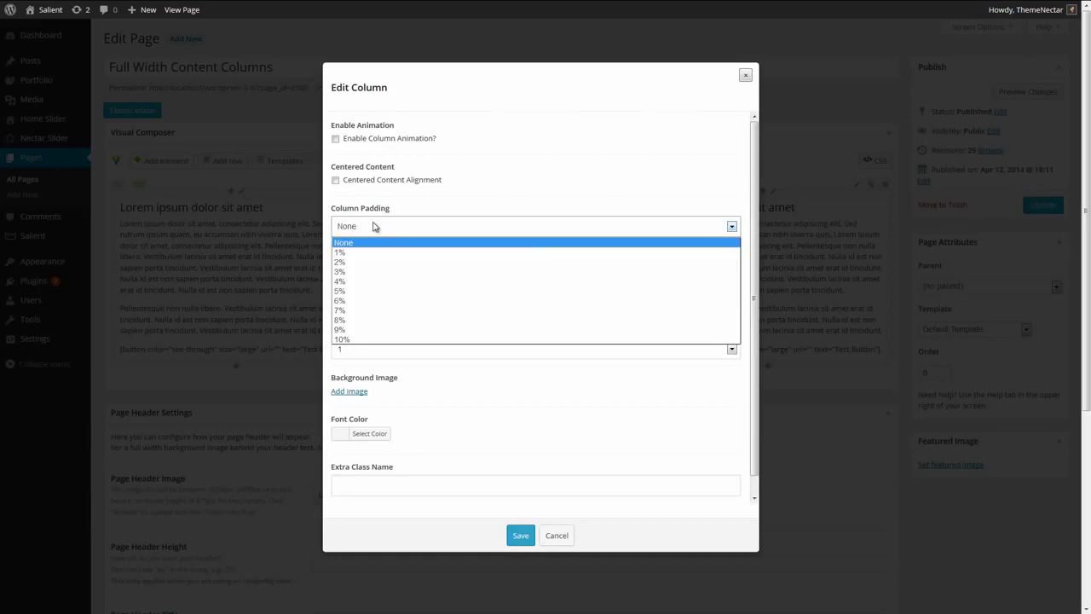
pyautogui.click(375, 294)
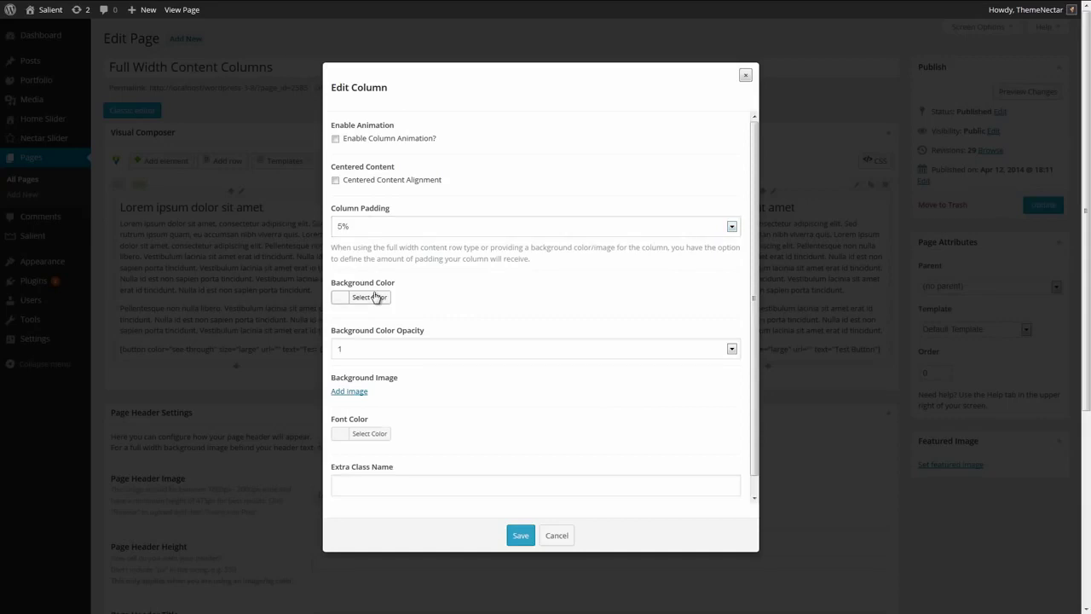
pyautogui.click(376, 297)
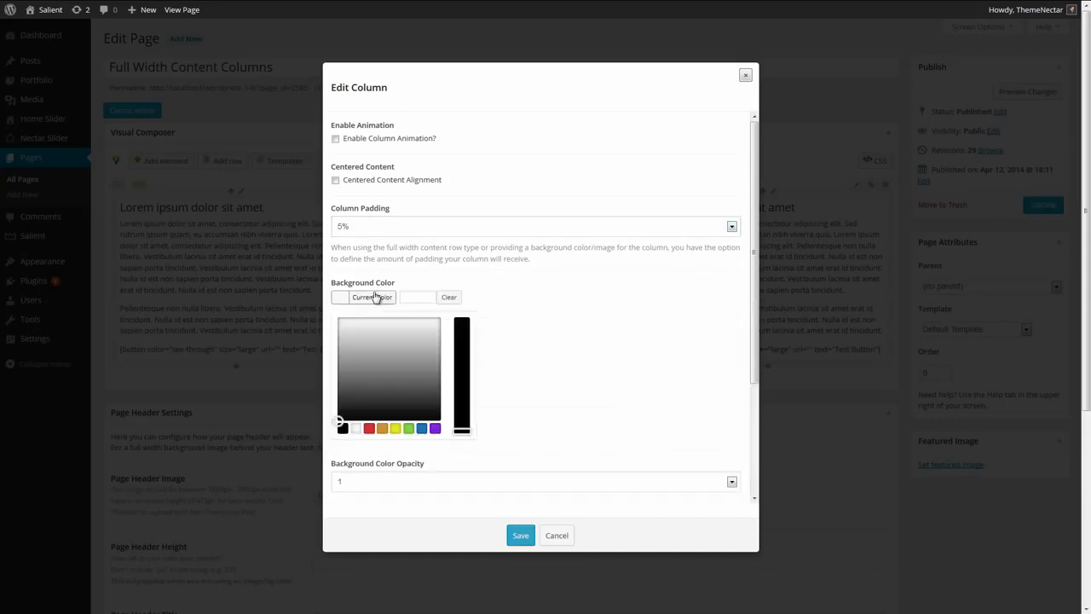
pyautogui.click(423, 428)
pyautogui.click(395, 332)
pyautogui.moveTo(396, 332); pyautogui.dragTo(393, 330)
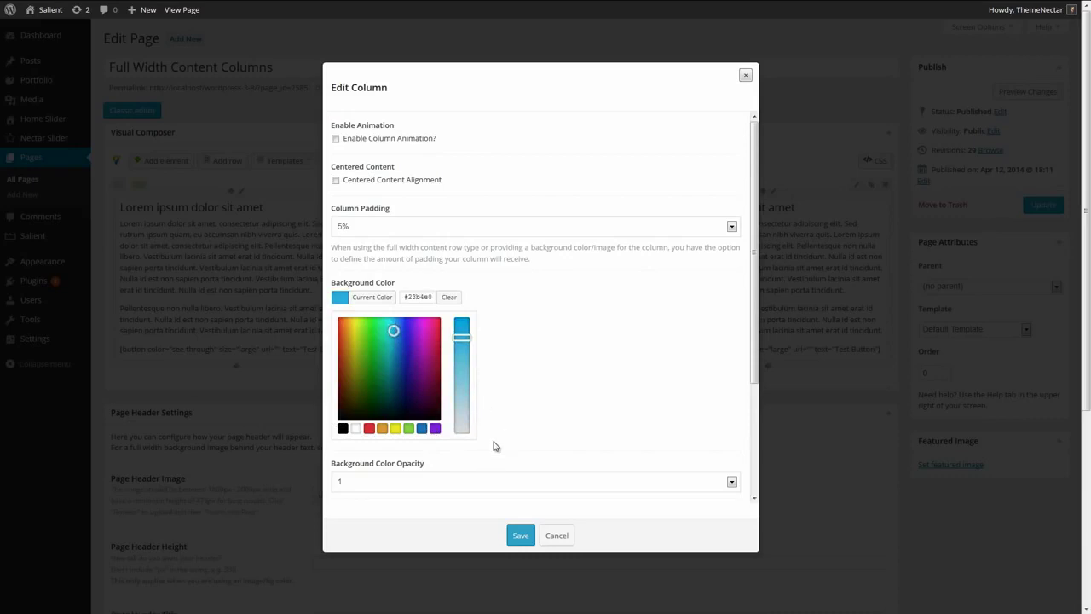
pyautogui.click(517, 537)
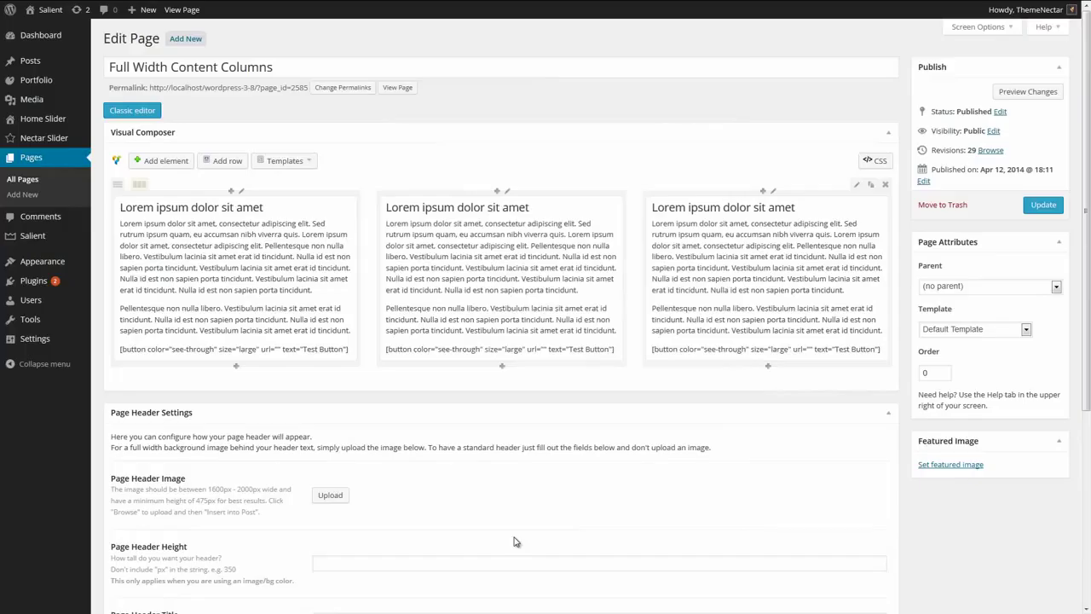
# Step: Give the second column 5% padding and a bright green #50cc35 background
pyautogui.click(508, 194)
pyautogui.click(423, 226)
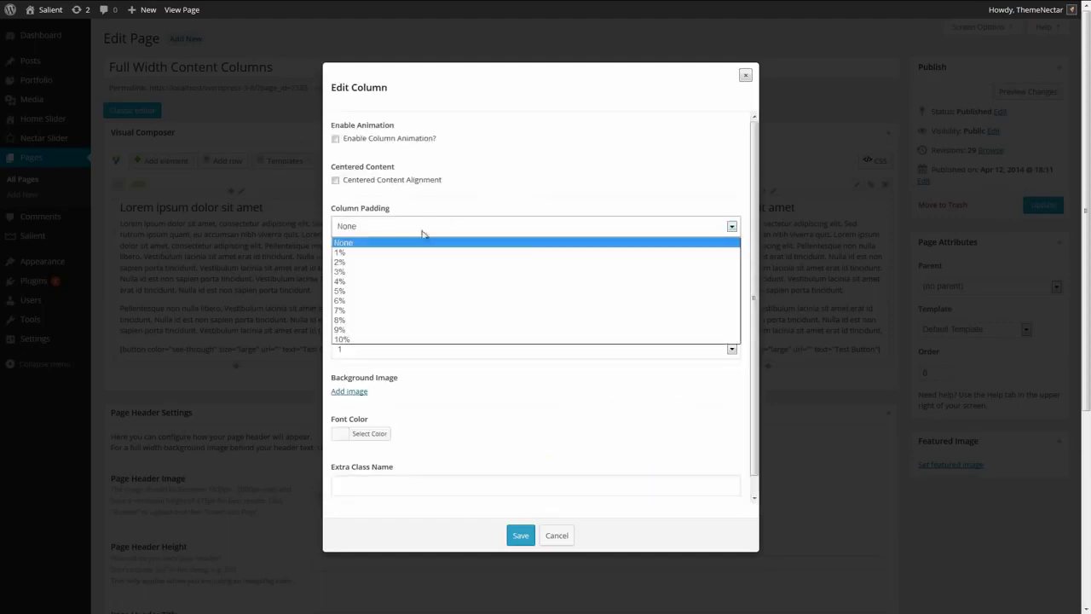
pyautogui.click(397, 292)
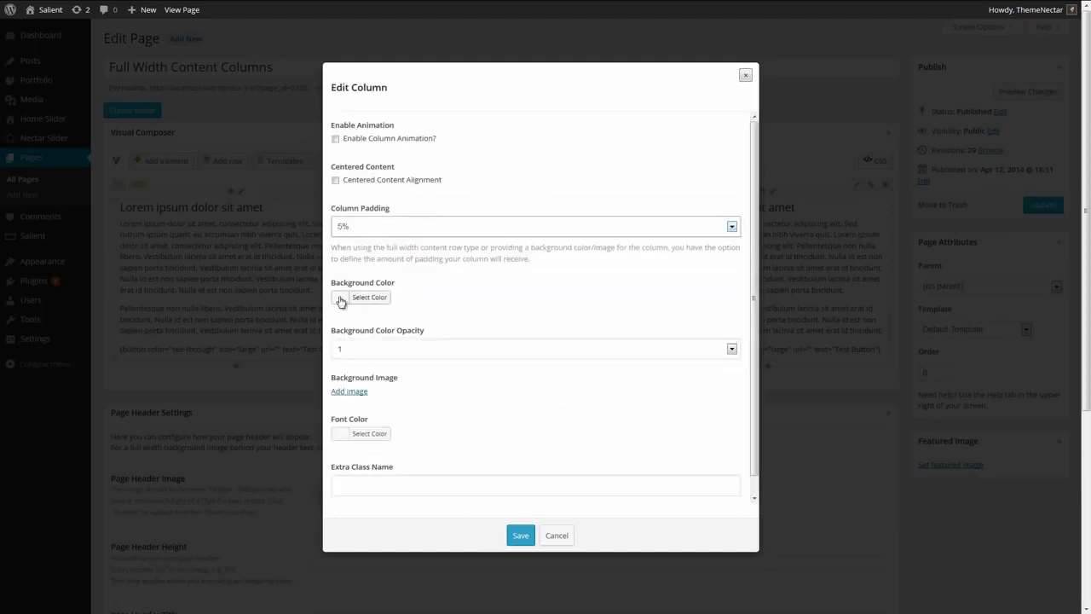
pyautogui.click(341, 300)
pyautogui.click(409, 428)
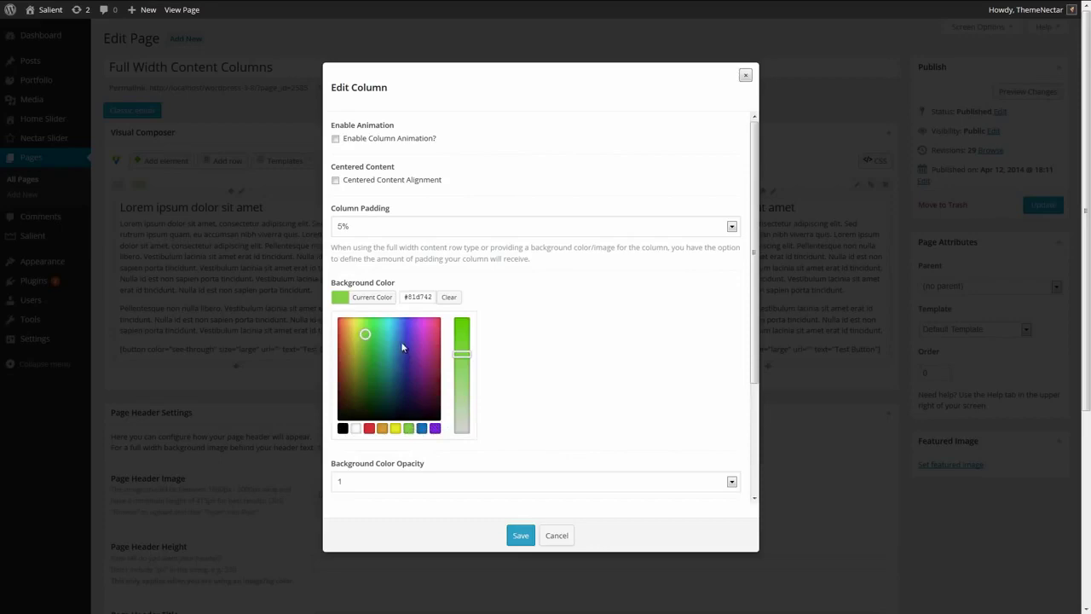
pyautogui.moveTo(365, 333); pyautogui.dragTo(369, 338)
pyautogui.moveTo(461, 354); pyautogui.dragTo(461, 348)
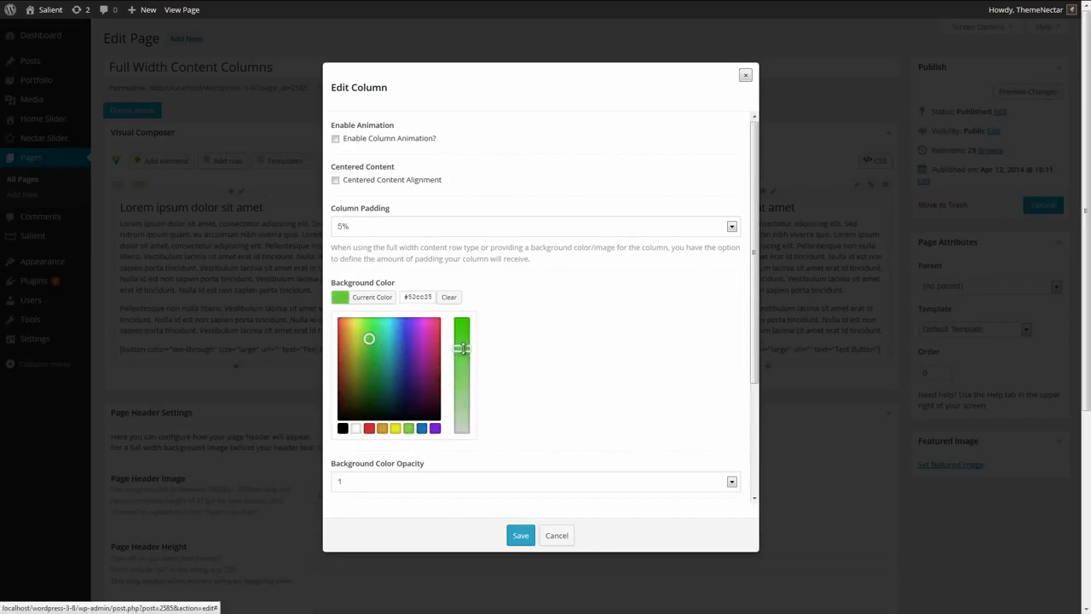
pyautogui.click(520, 536)
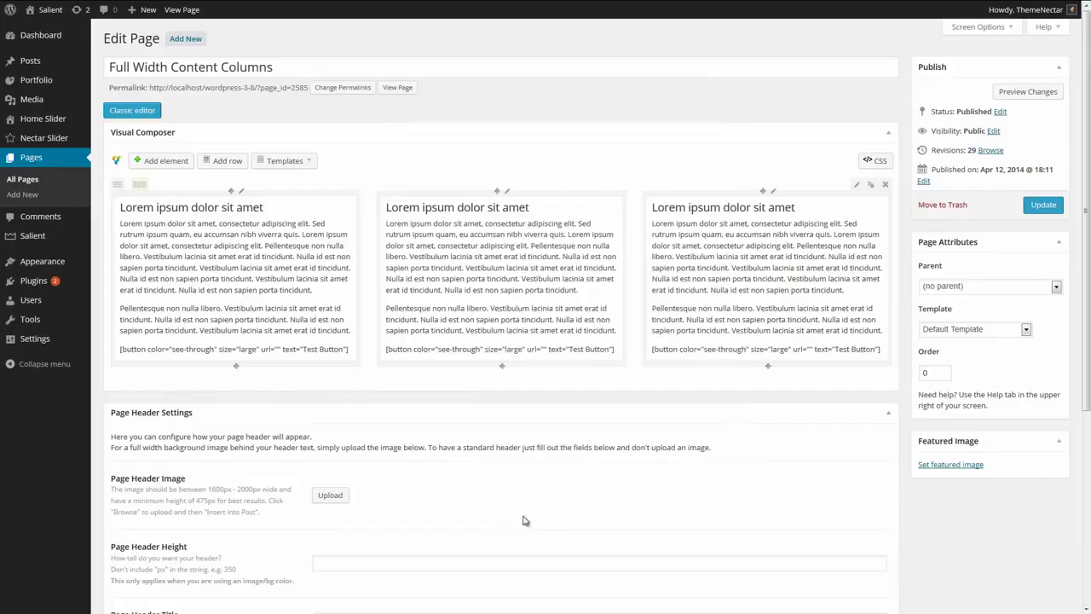
# Step: Give the third column 5% padding and a purple #7223db background
pyautogui.click(773, 191)
pyautogui.click(375, 226)
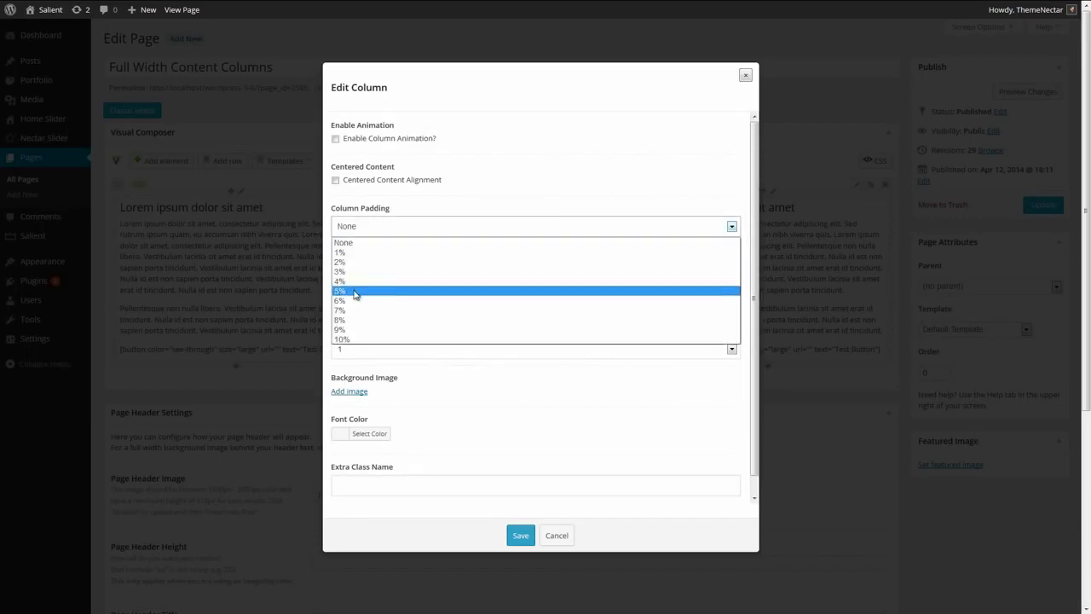
pyautogui.click(355, 292)
pyautogui.click(367, 297)
pyautogui.click(434, 428)
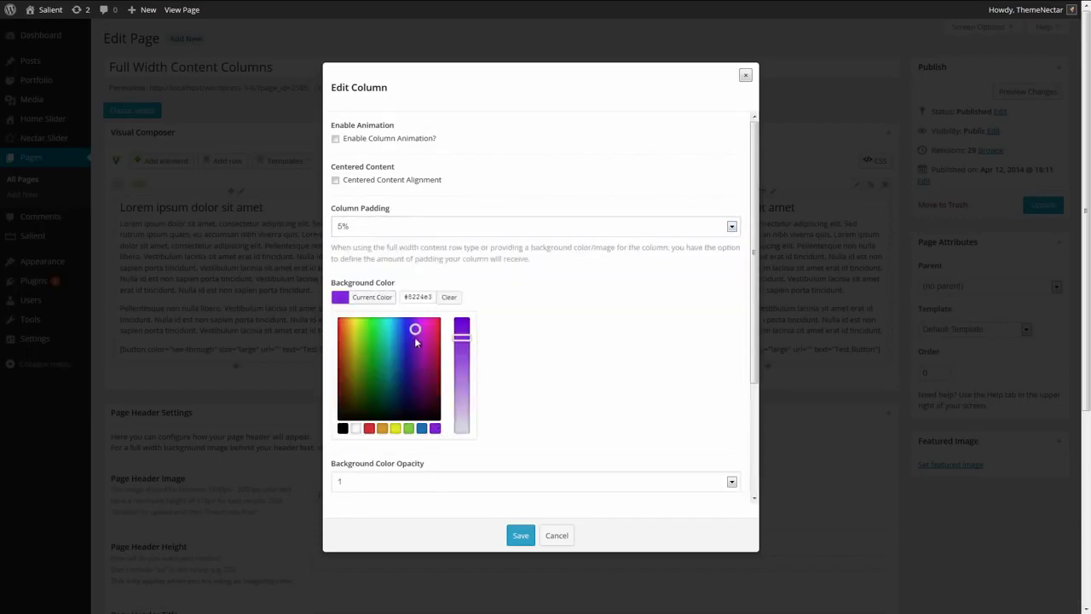
pyautogui.click(413, 333)
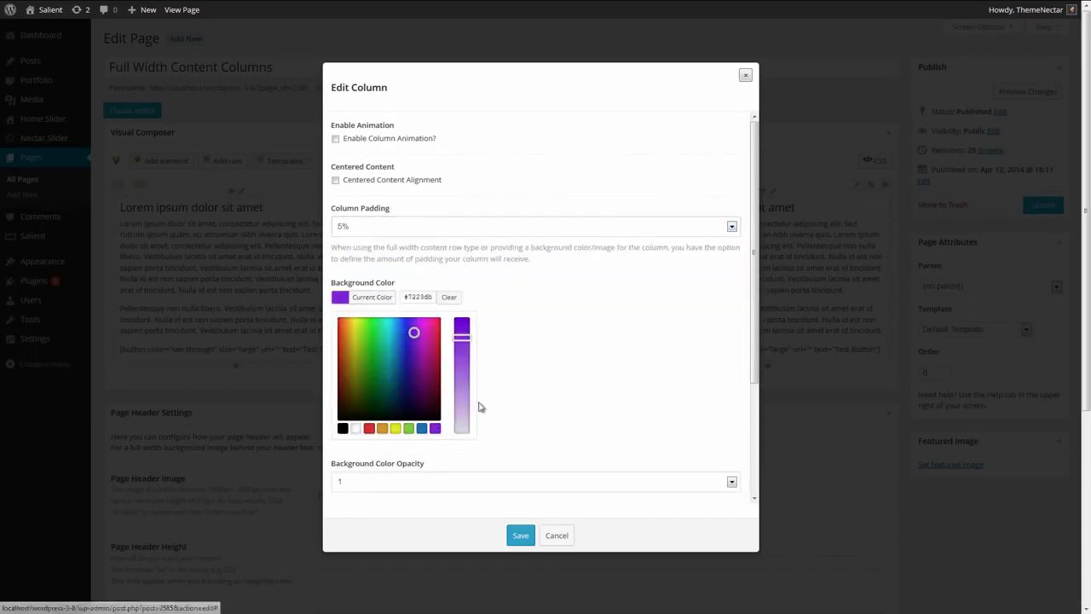
pyautogui.click(519, 535)
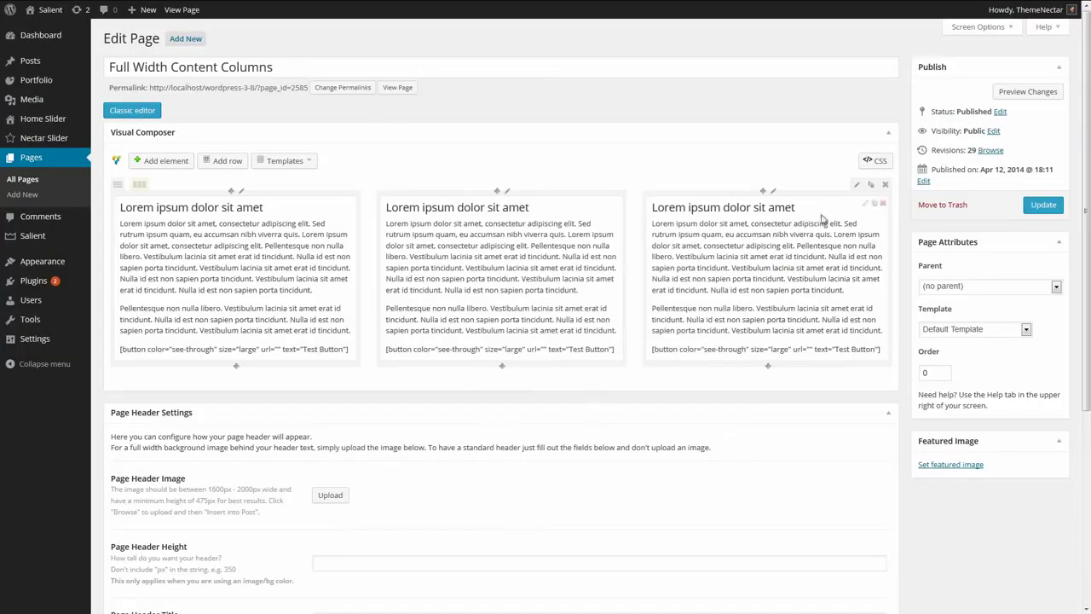
# Step: Set the row's Text Color to Light and update the page
pyautogui.click(857, 183)
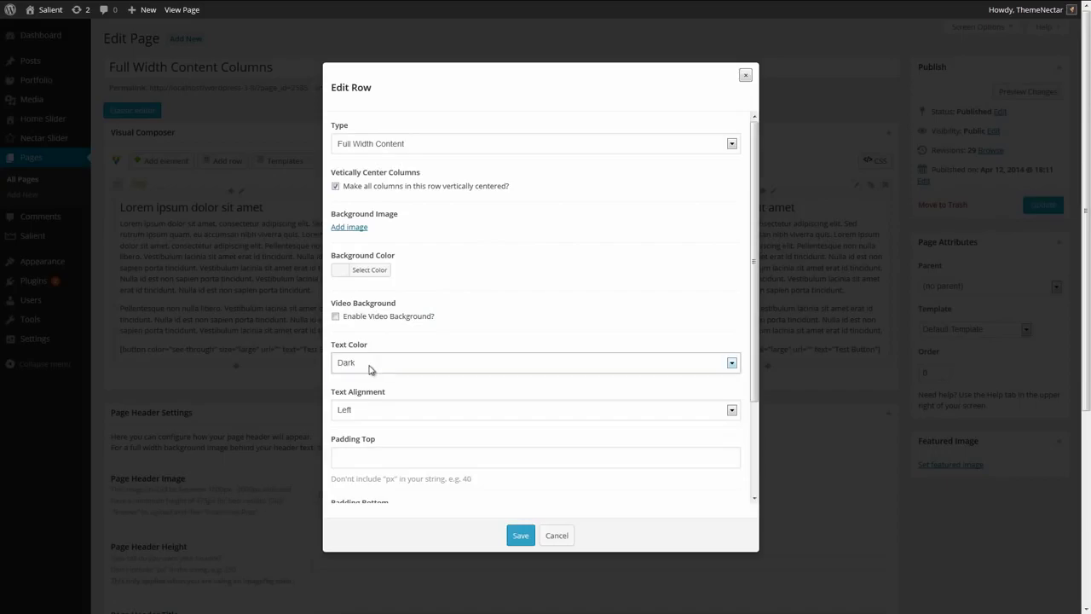
pyautogui.click(370, 363)
pyautogui.click(358, 390)
pyautogui.click(522, 537)
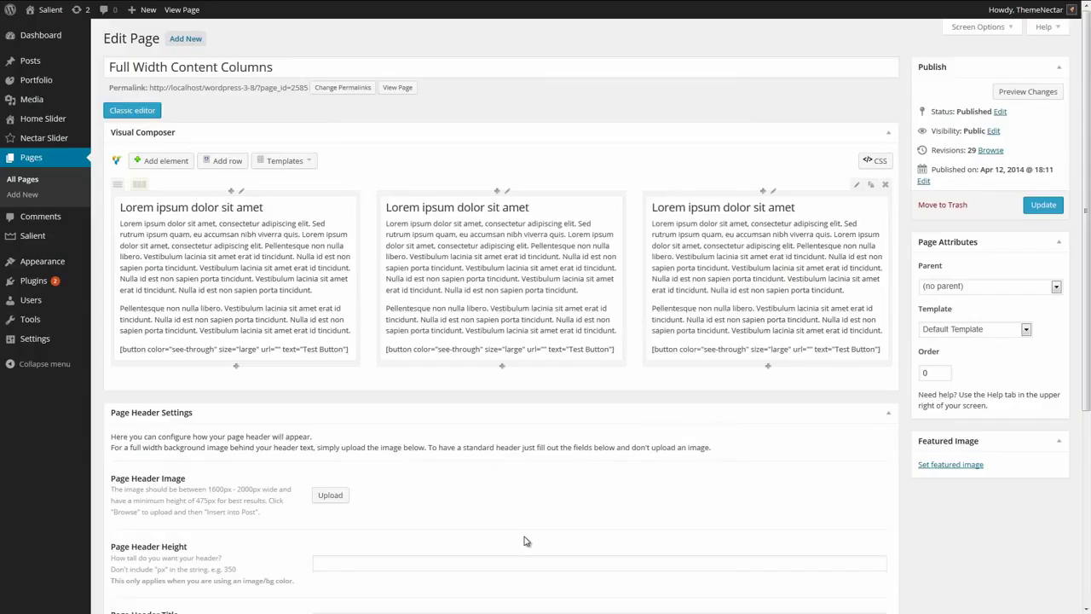
pyautogui.click(1033, 208)
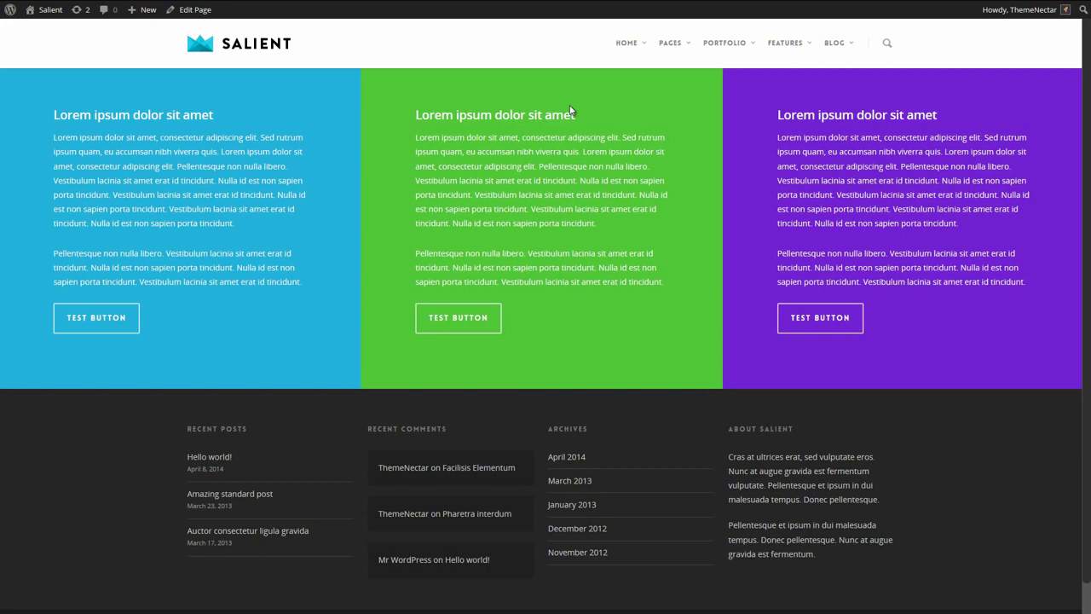
# Step: Return from the live page to the Full Width Content Columns editor
pyautogui.click(188, 10)
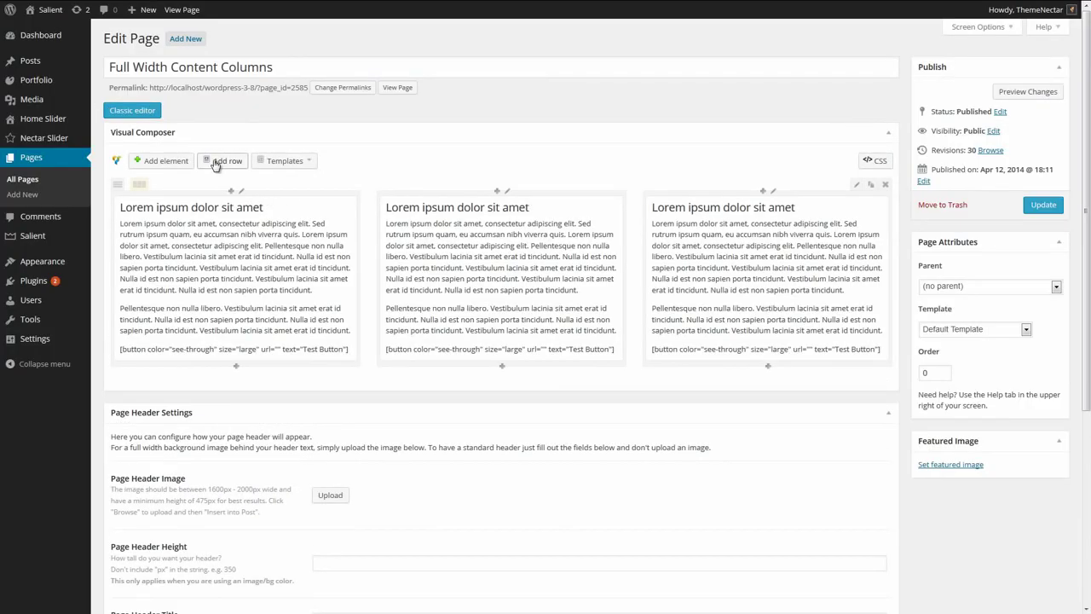
# Step: Add a new row below and give it a custom 1/3 + 2/3 column layout
pyautogui.click(216, 163)
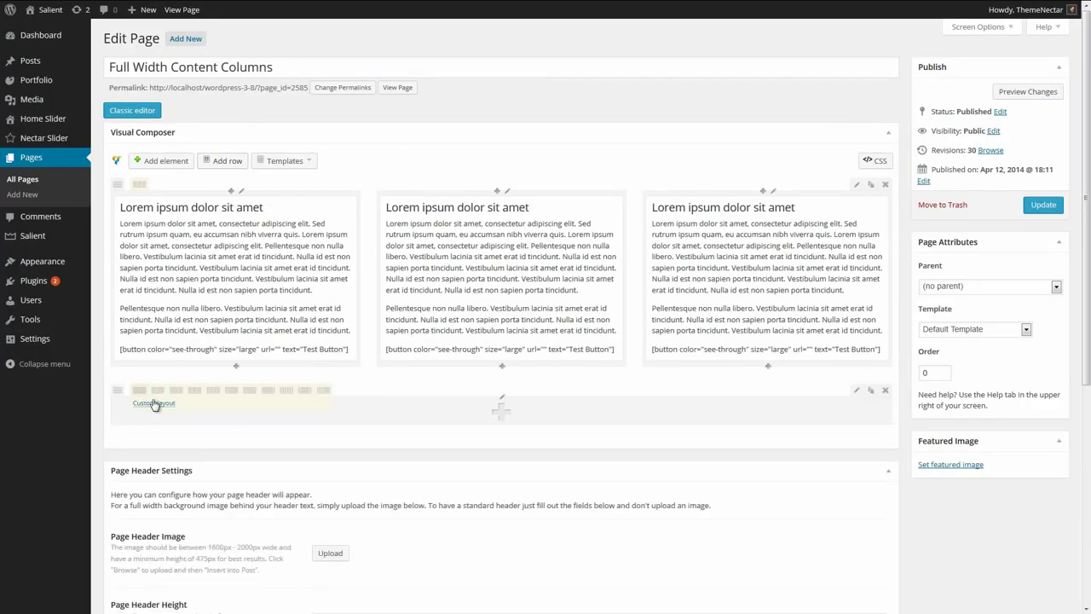
pyautogui.click(154, 404)
pyautogui.write('1/')
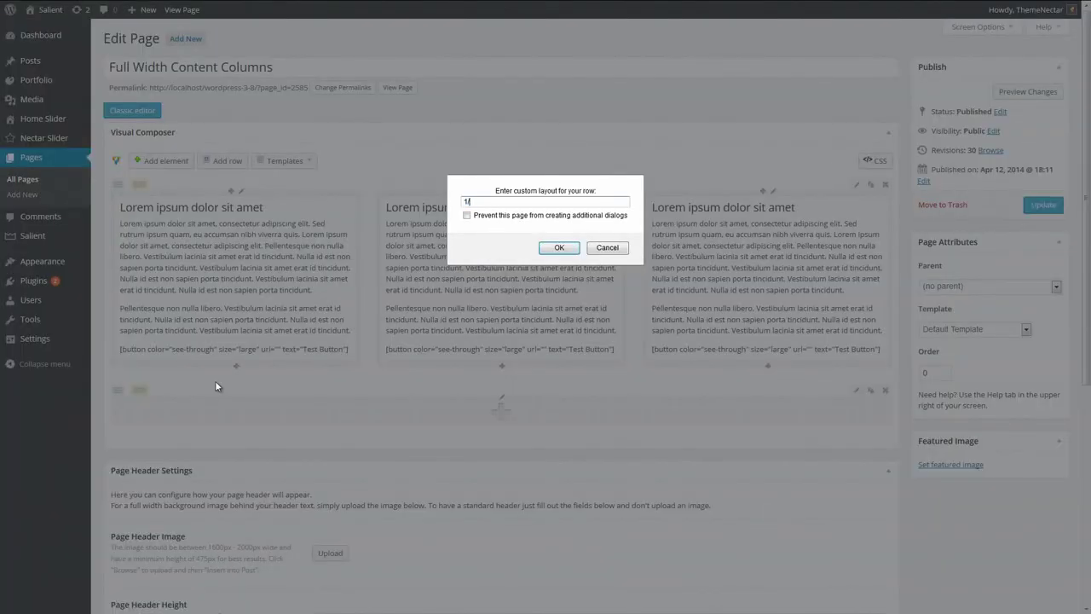
pyautogui.write('3 + 2/3')
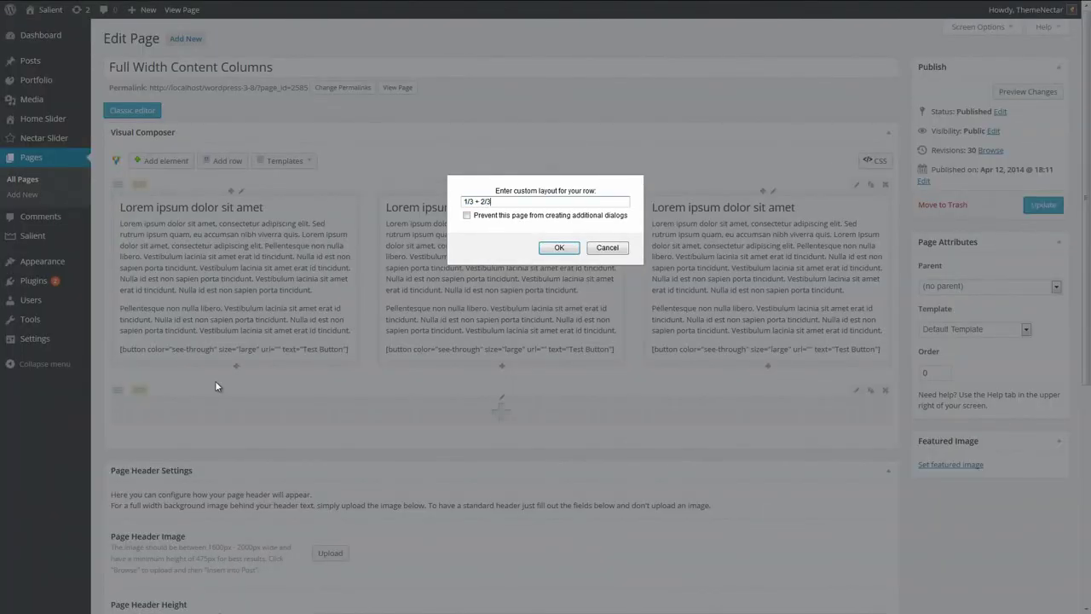
pyautogui.click(559, 247)
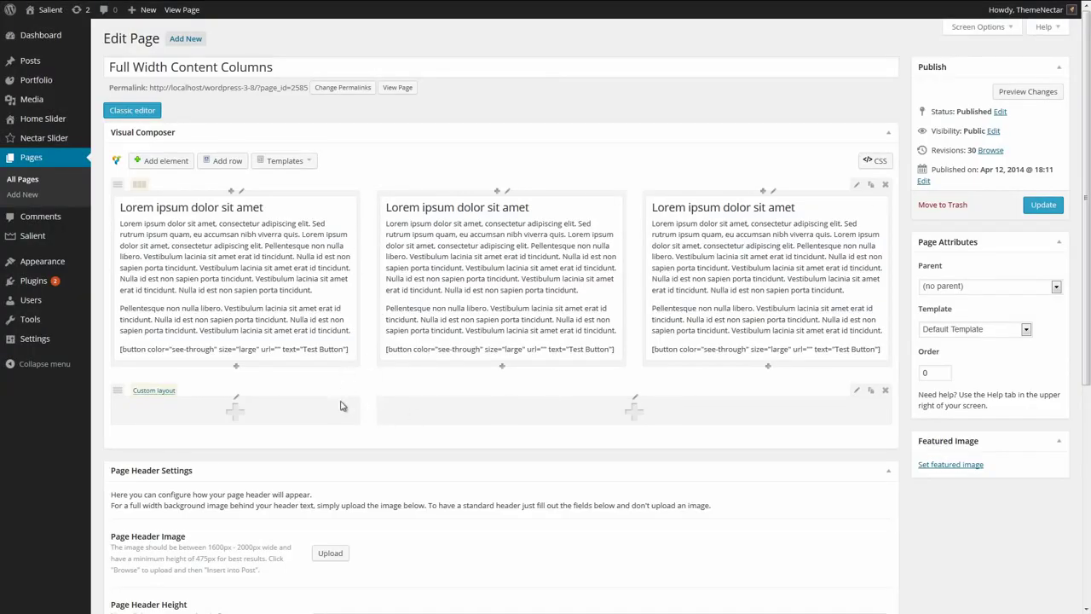
# Step: Set the new row to Full Width Content with a background image, parallax enabled, and light text
pyautogui.click(857, 390)
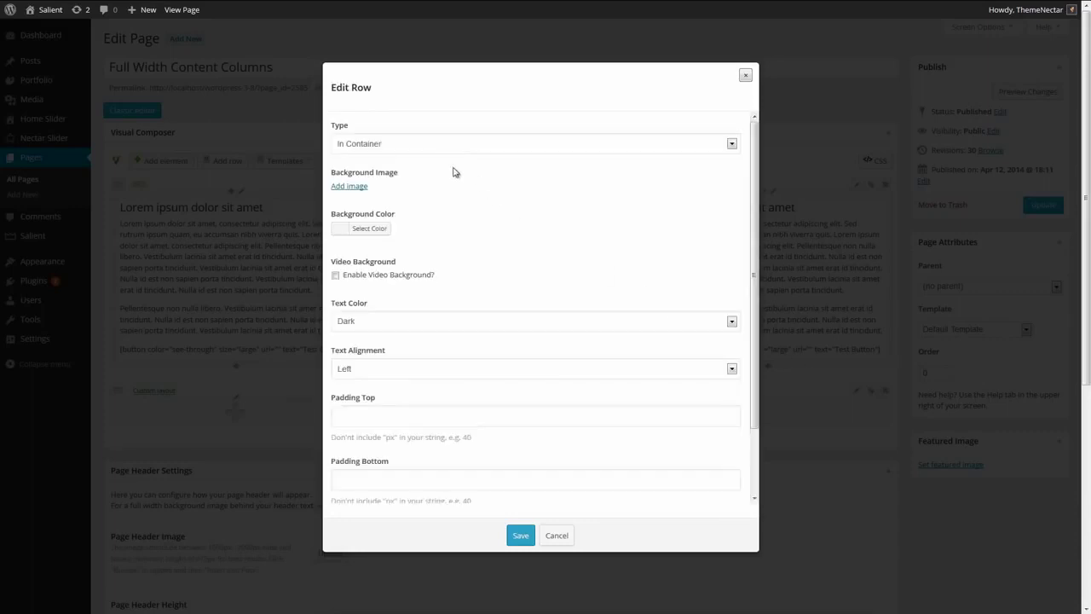
pyautogui.click(432, 144)
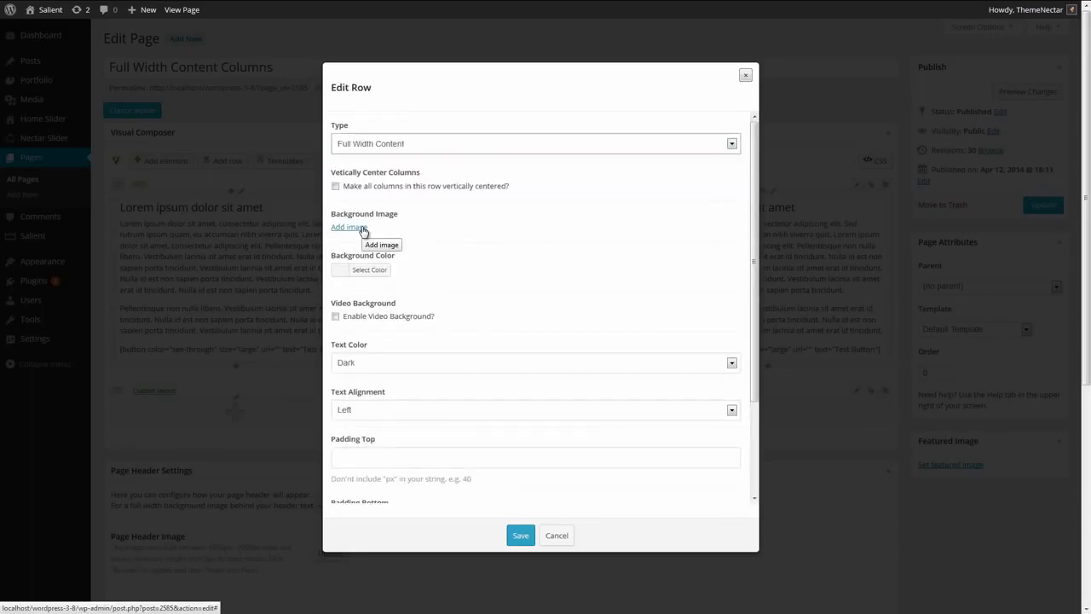
pyautogui.click(358, 228)
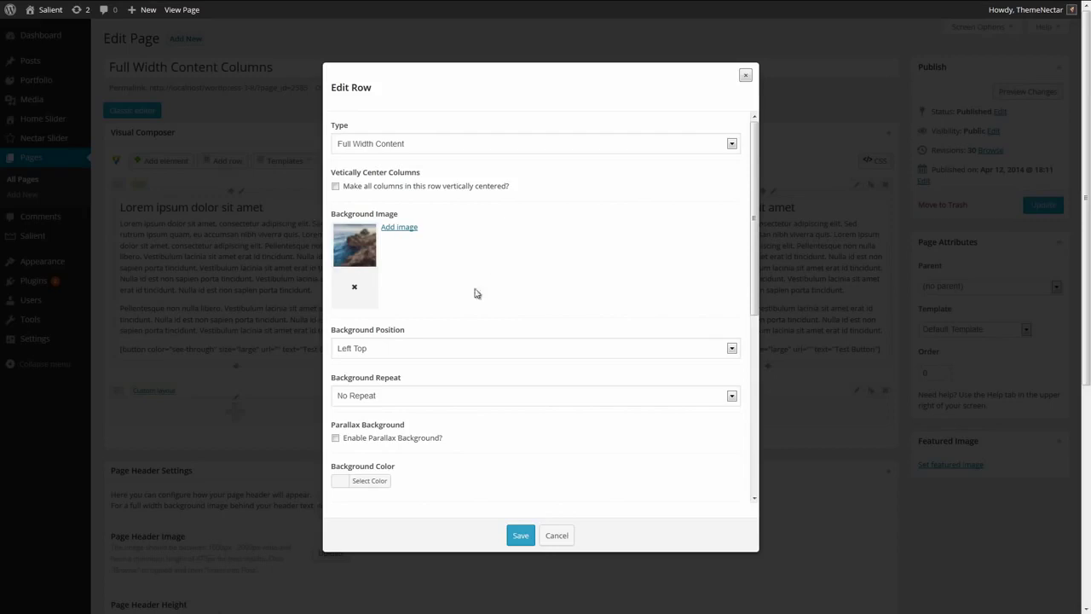
pyautogui.click(335, 438)
pyautogui.scroll(-2, 362, 448)
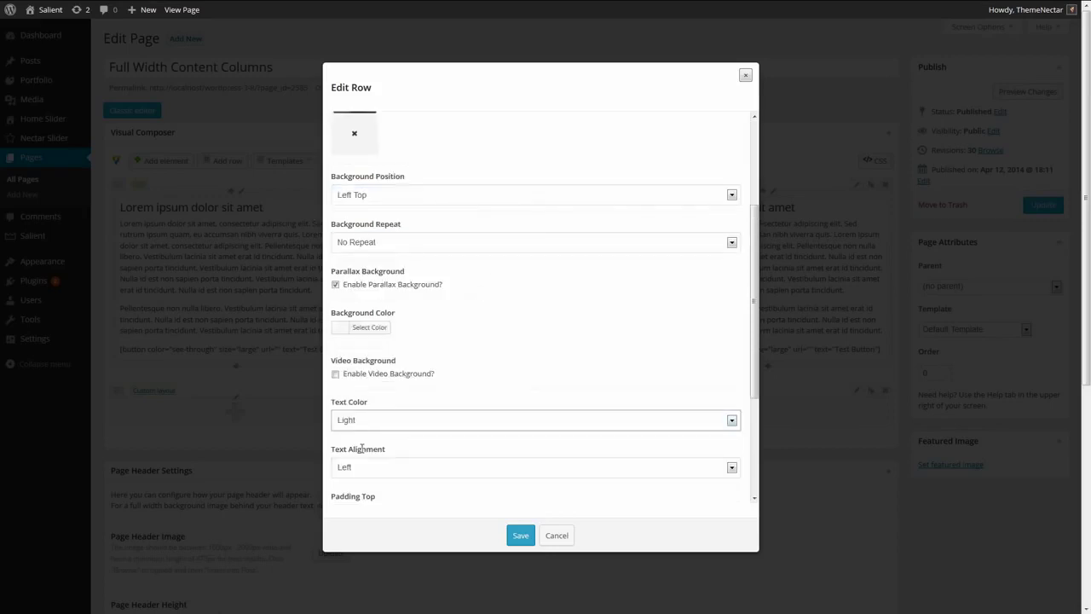
pyautogui.click(521, 535)
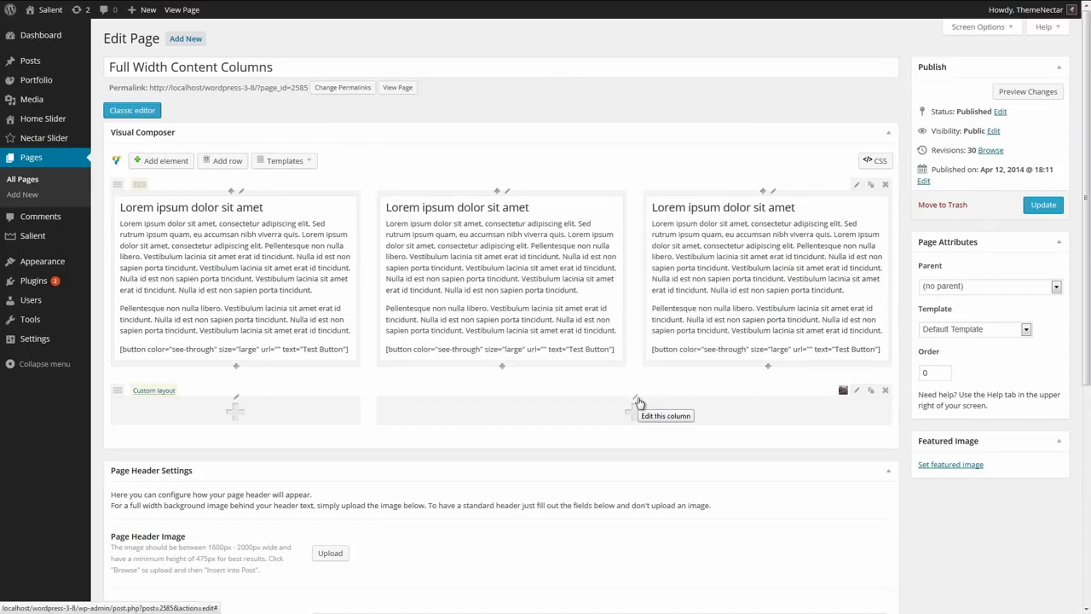
# Step: Give the wide 2/3 column a black background at 0.6 opacity
pyautogui.click(638, 400)
pyautogui.click(355, 298)
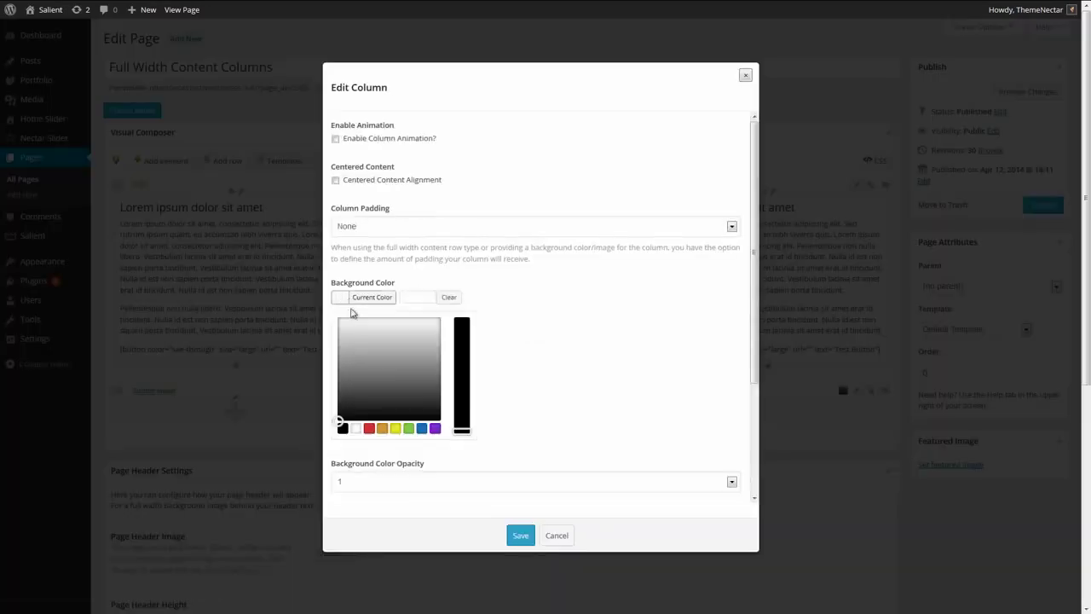
pyautogui.moveTo(387, 378); pyautogui.dragTo(317, 432)
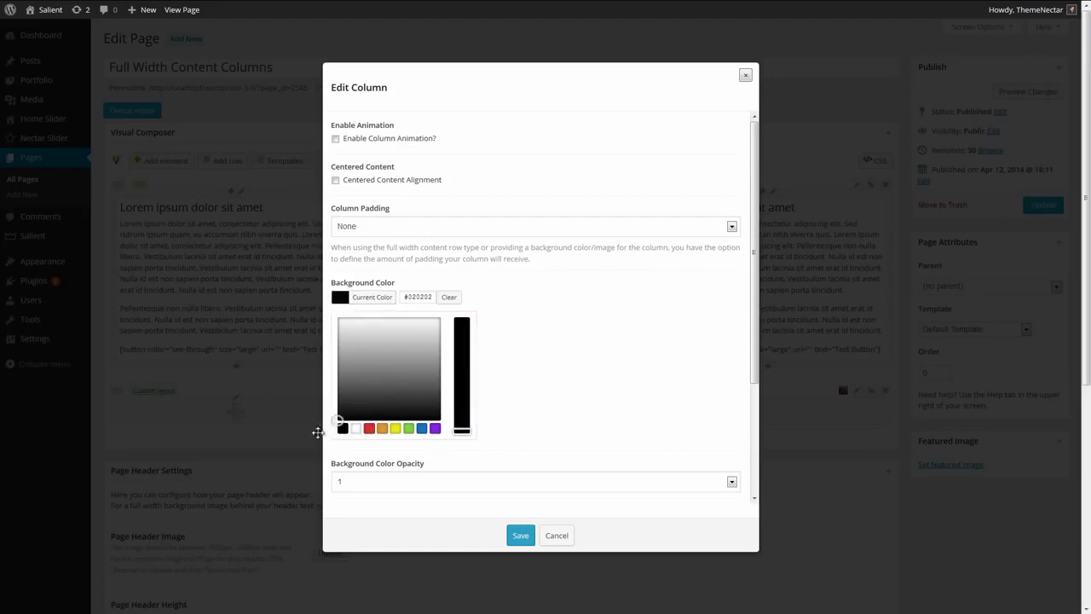
pyautogui.click(600, 381)
pyautogui.click(382, 352)
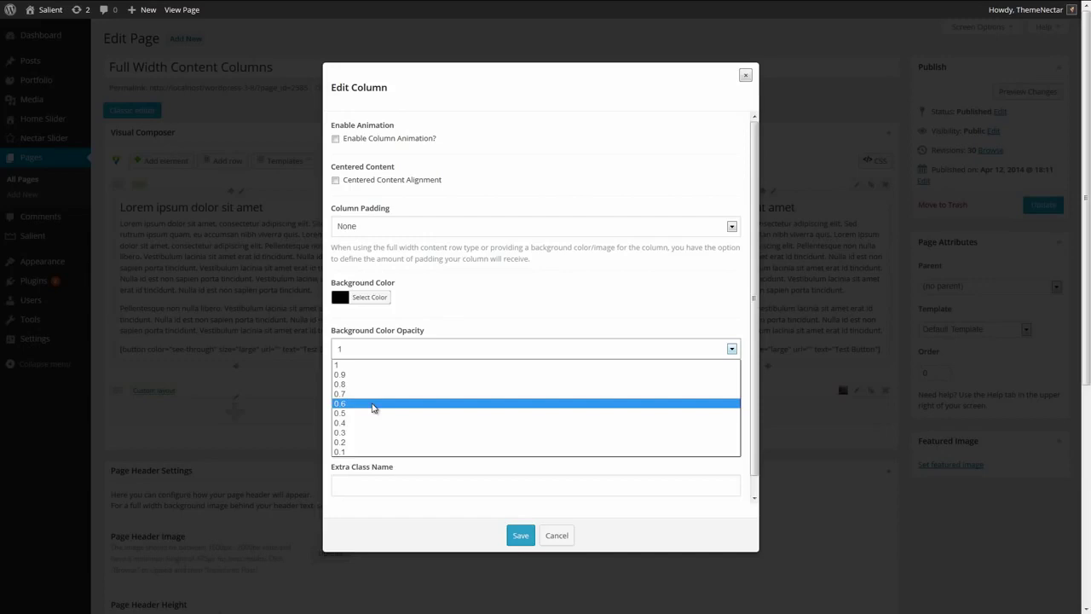
pyautogui.click(373, 406)
pyautogui.click(520, 534)
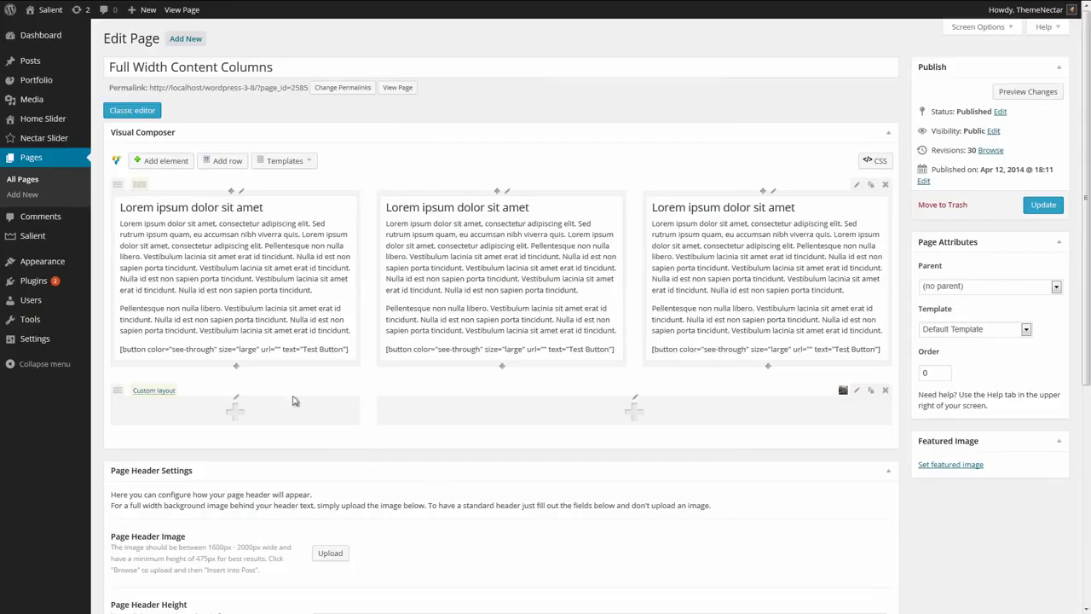
# Step: Give the 1/3 column a black 0.8-opacity background, 5% padding and centred content
pyautogui.click(242, 402)
pyautogui.click(343, 297)
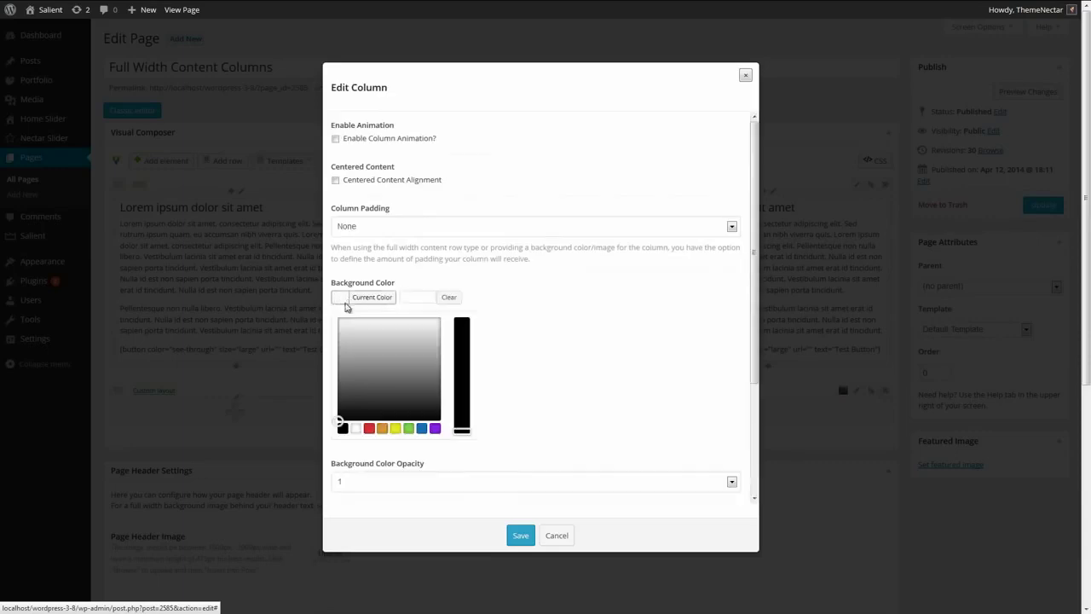
pyautogui.click(380, 401)
pyautogui.click(548, 395)
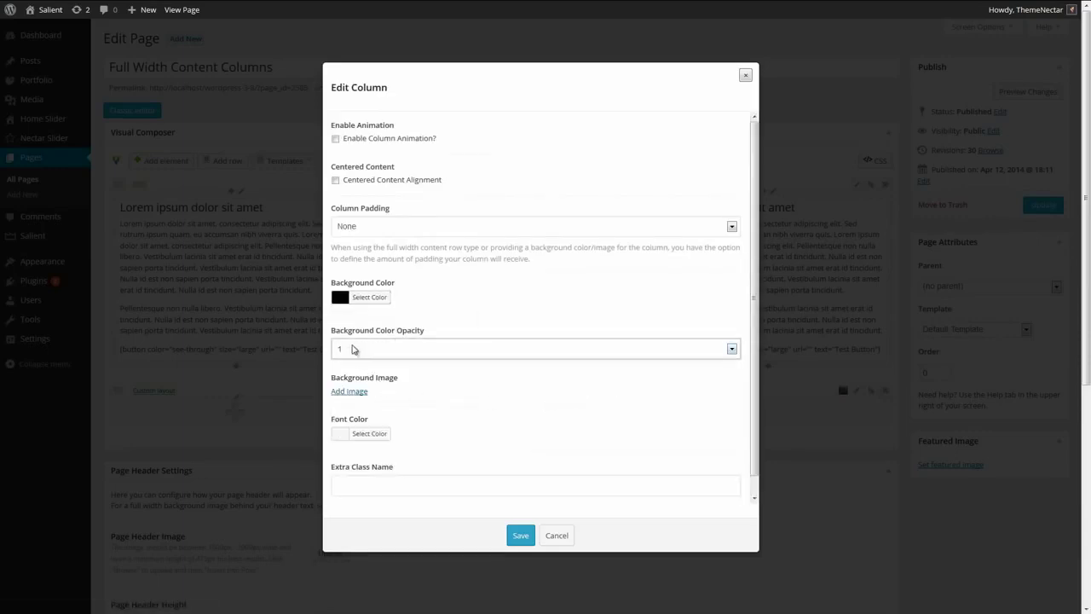
pyautogui.click(366, 350)
pyautogui.click(358, 385)
pyautogui.click(366, 227)
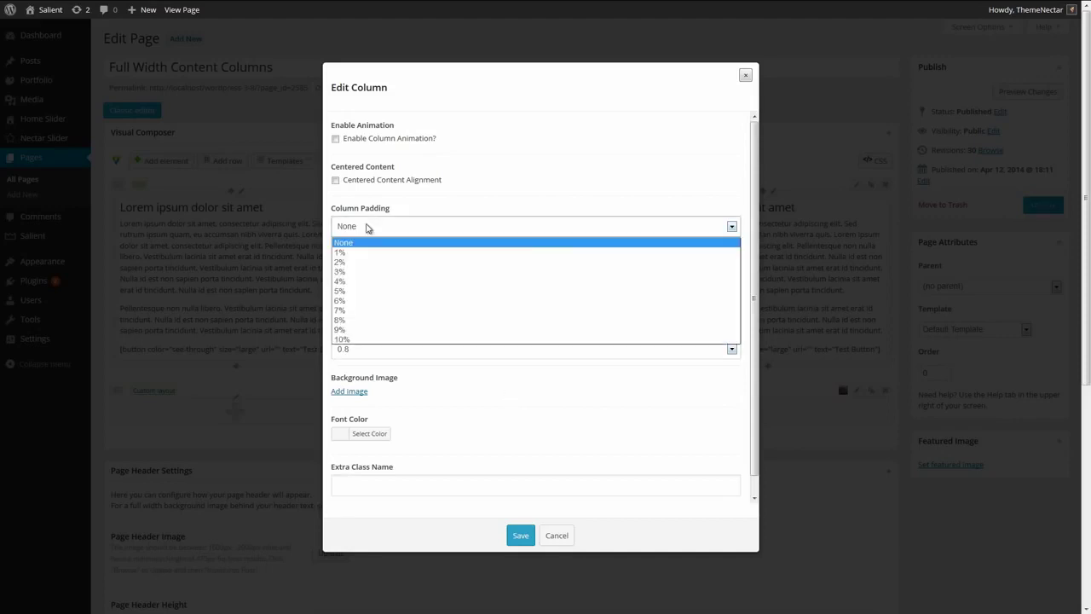
pyautogui.click(354, 294)
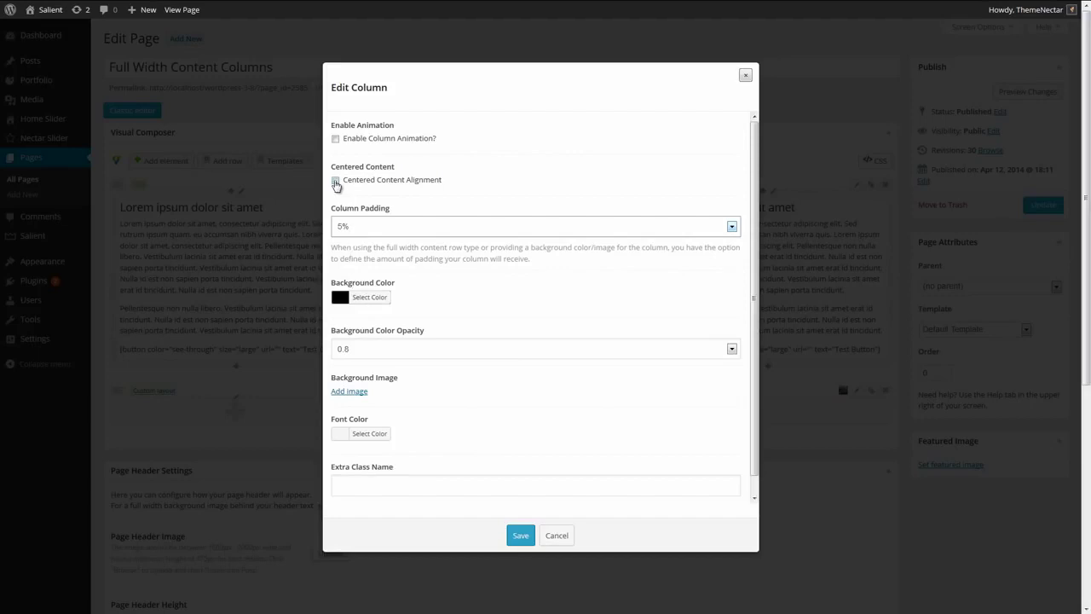
pyautogui.click(336, 181)
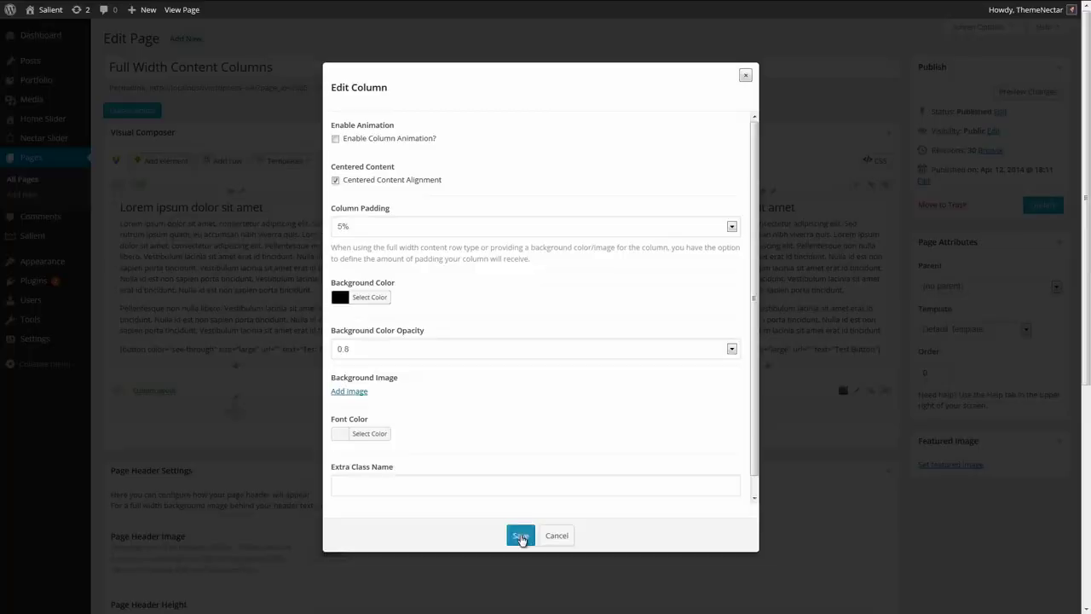
pyautogui.click(522, 535)
pyautogui.click(266, 418)
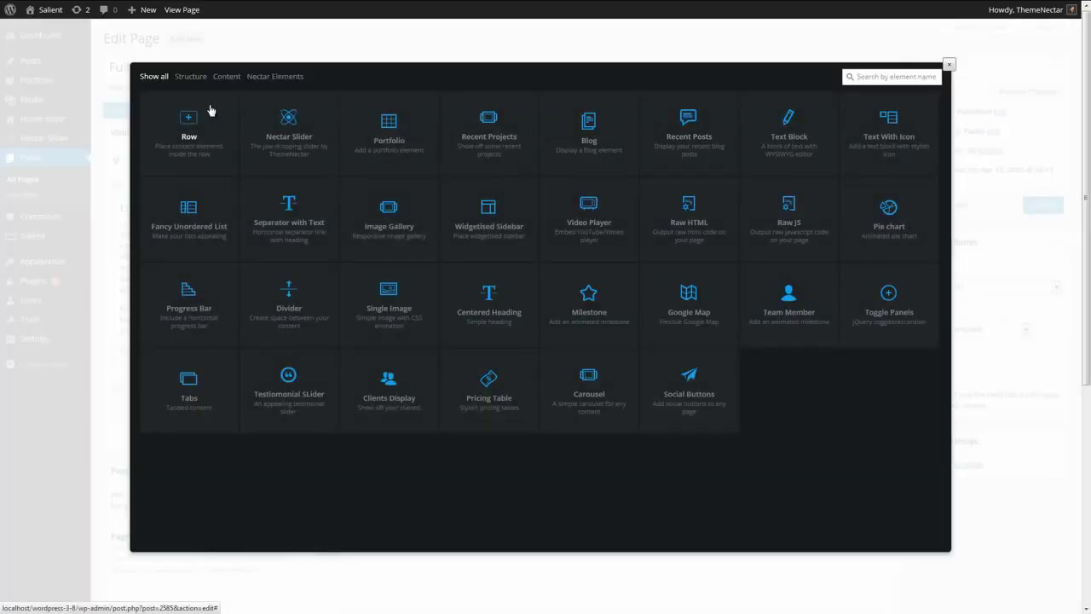
# Step: Add a Testimonial Slider with the default Lorem ipsum testimonial to the 1/3 column and update the page
pyautogui.click(277, 396)
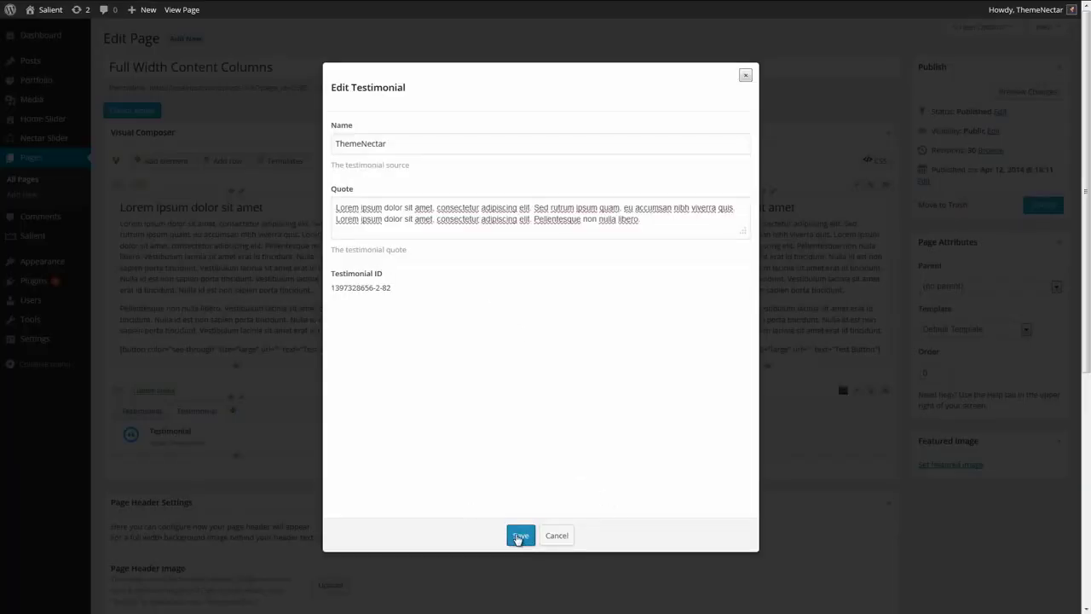
pyautogui.click(519, 535)
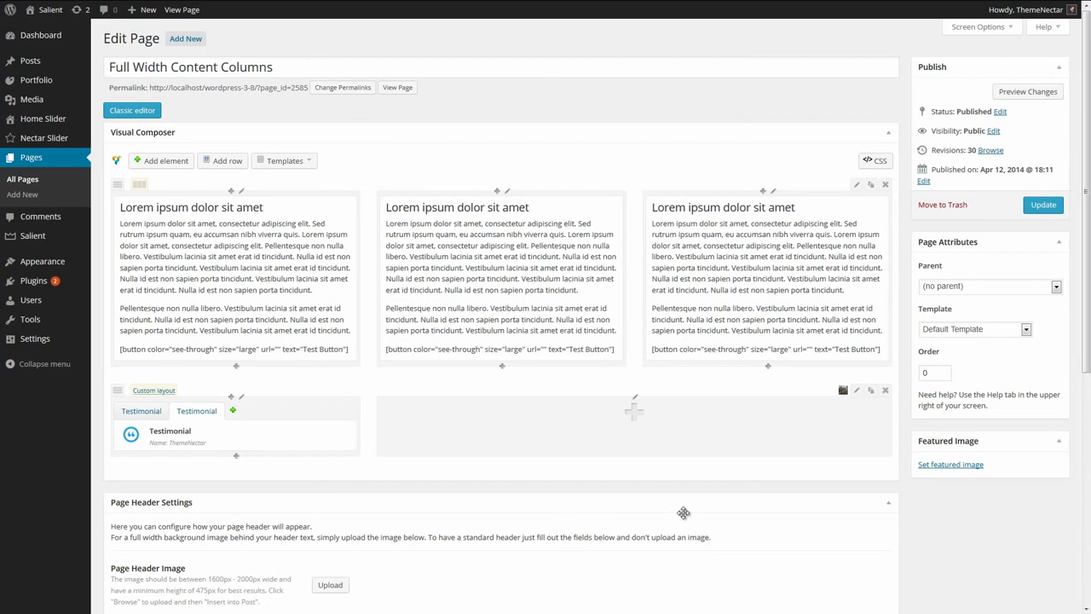
pyautogui.click(1038, 208)
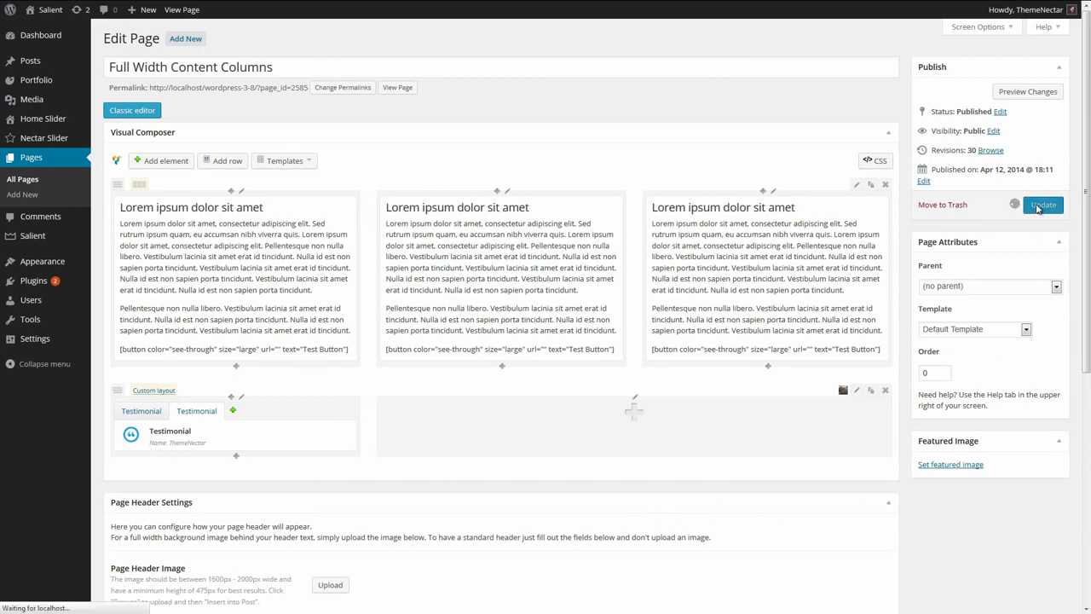
# Step: View the live page and scroll down to the parallax row showing the testimonial quote
pyautogui.click(187, 11)
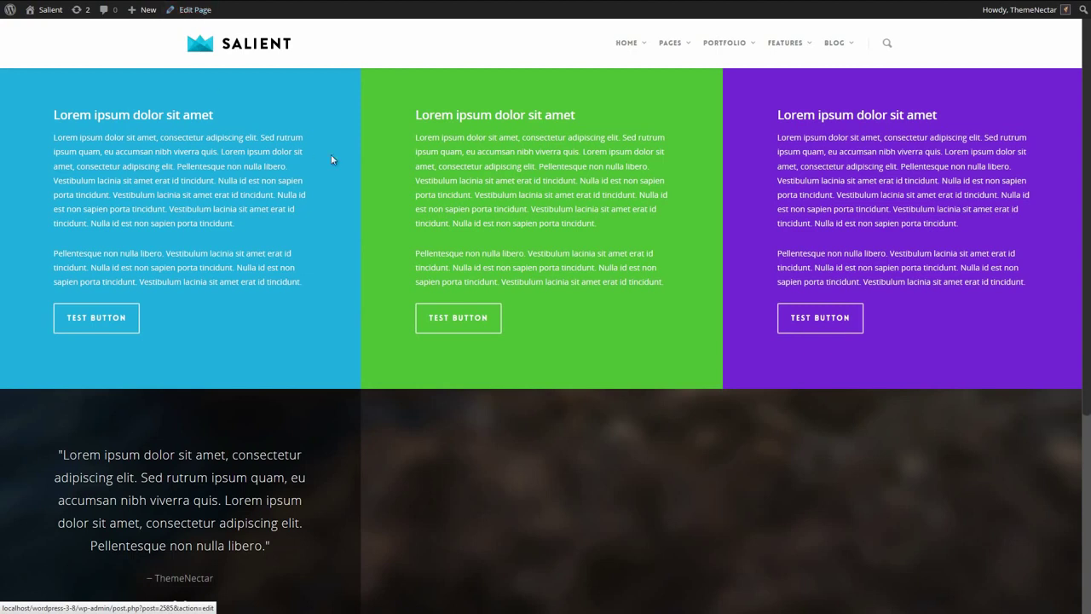
pyautogui.middleClick(361, 218)
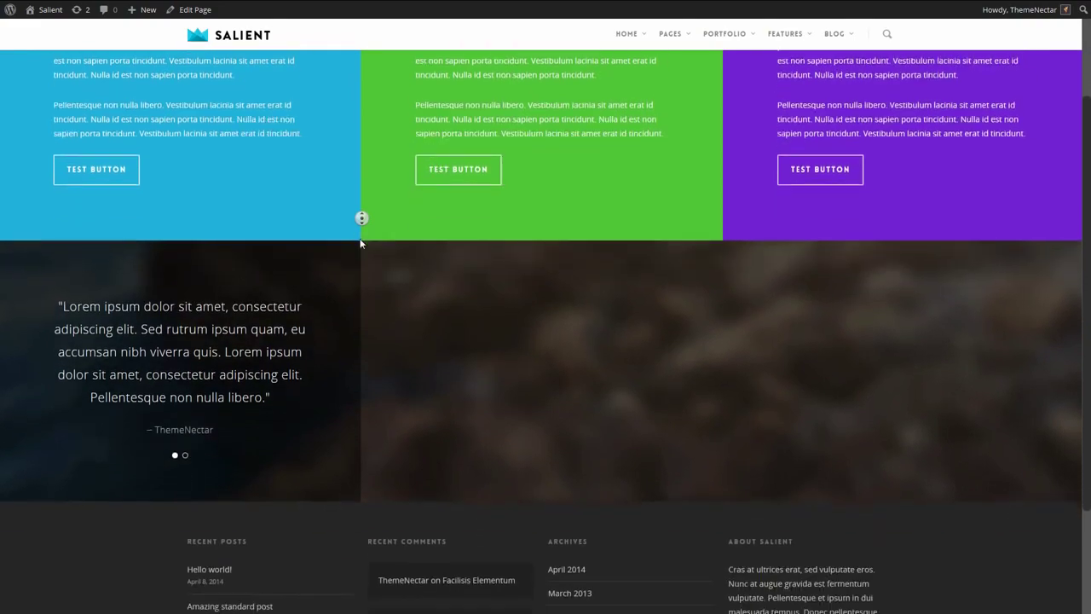
pyautogui.middleClick(365, 245)
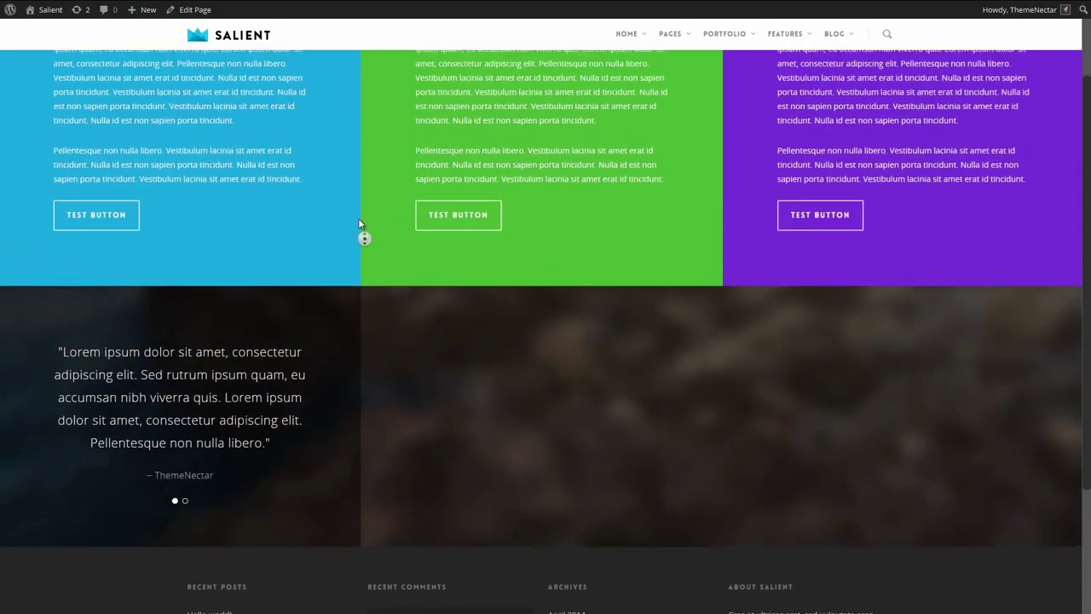
pyautogui.middleClick(357, 266)
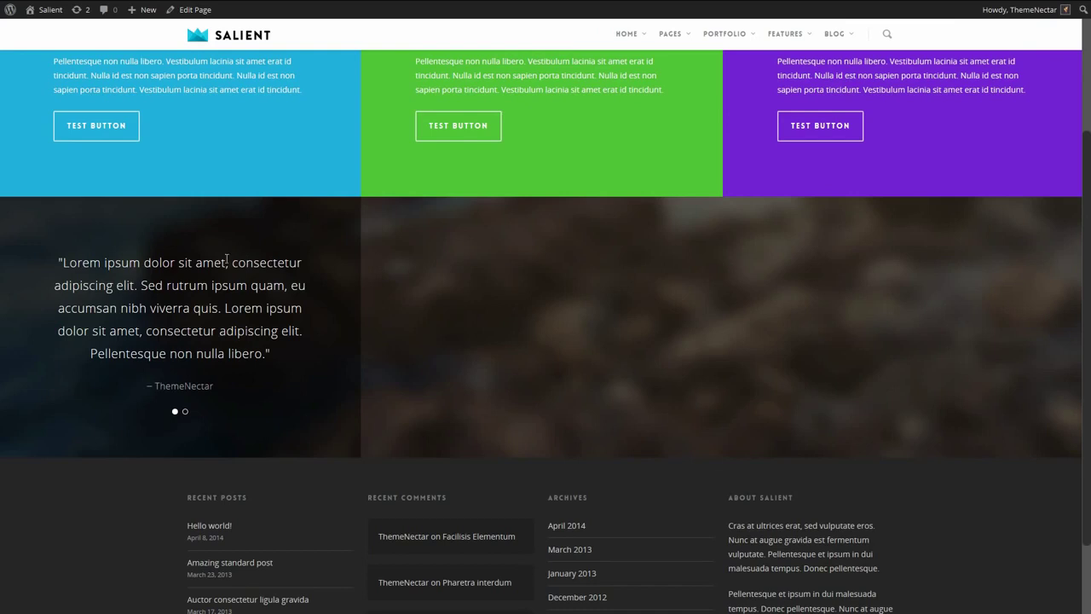
pyautogui.scroll(2, 407, 243)
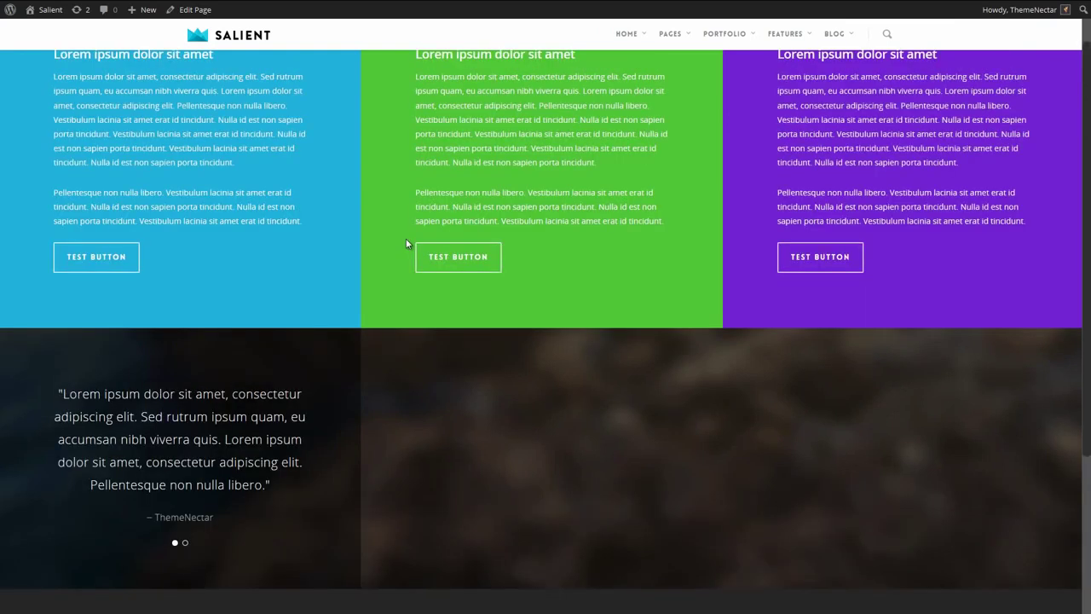